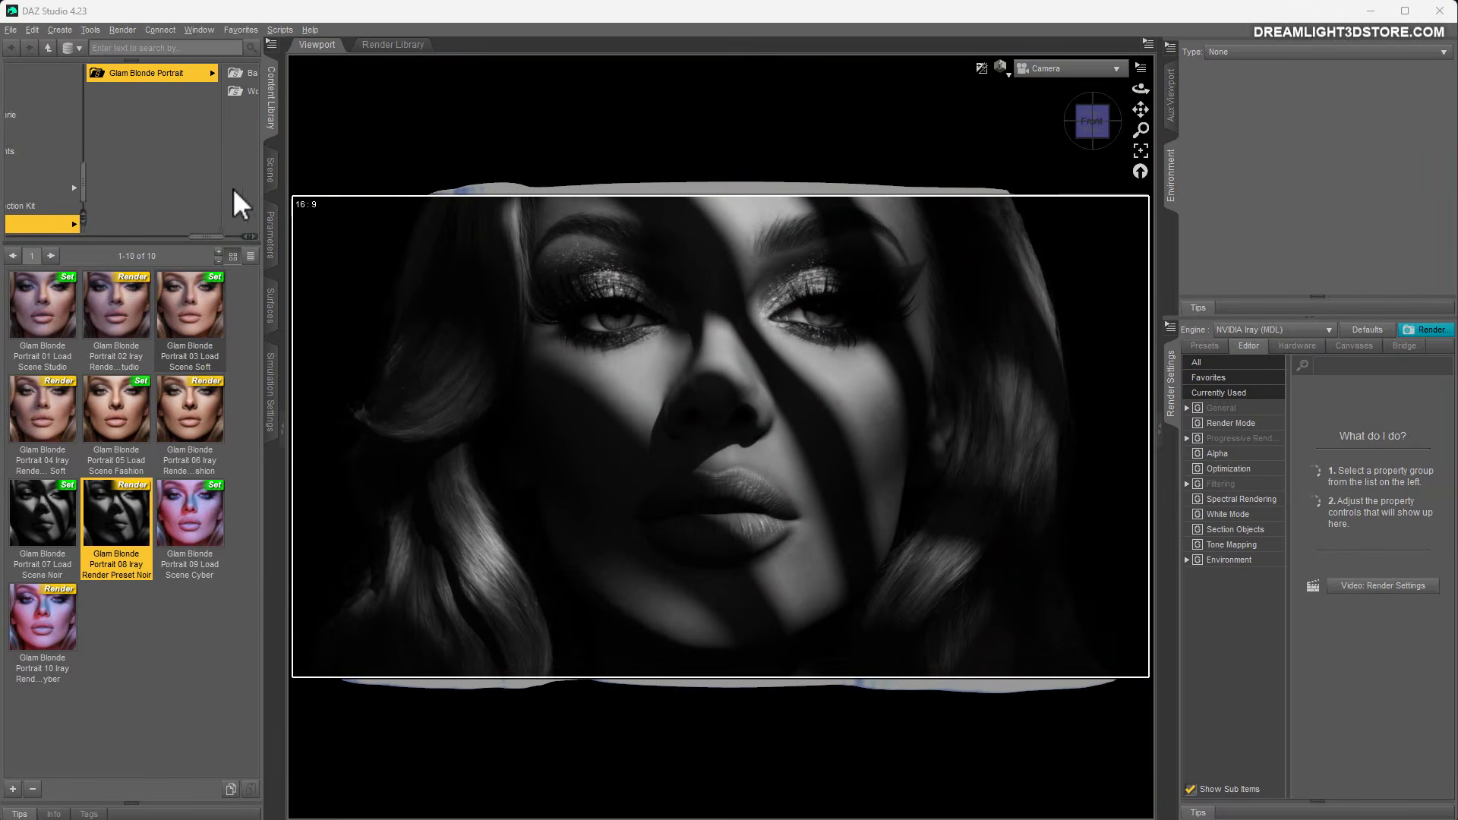
# Show the Environment render settings and select the Key Light inside the Light Rig Center group
pyautogui.click(270, 168)
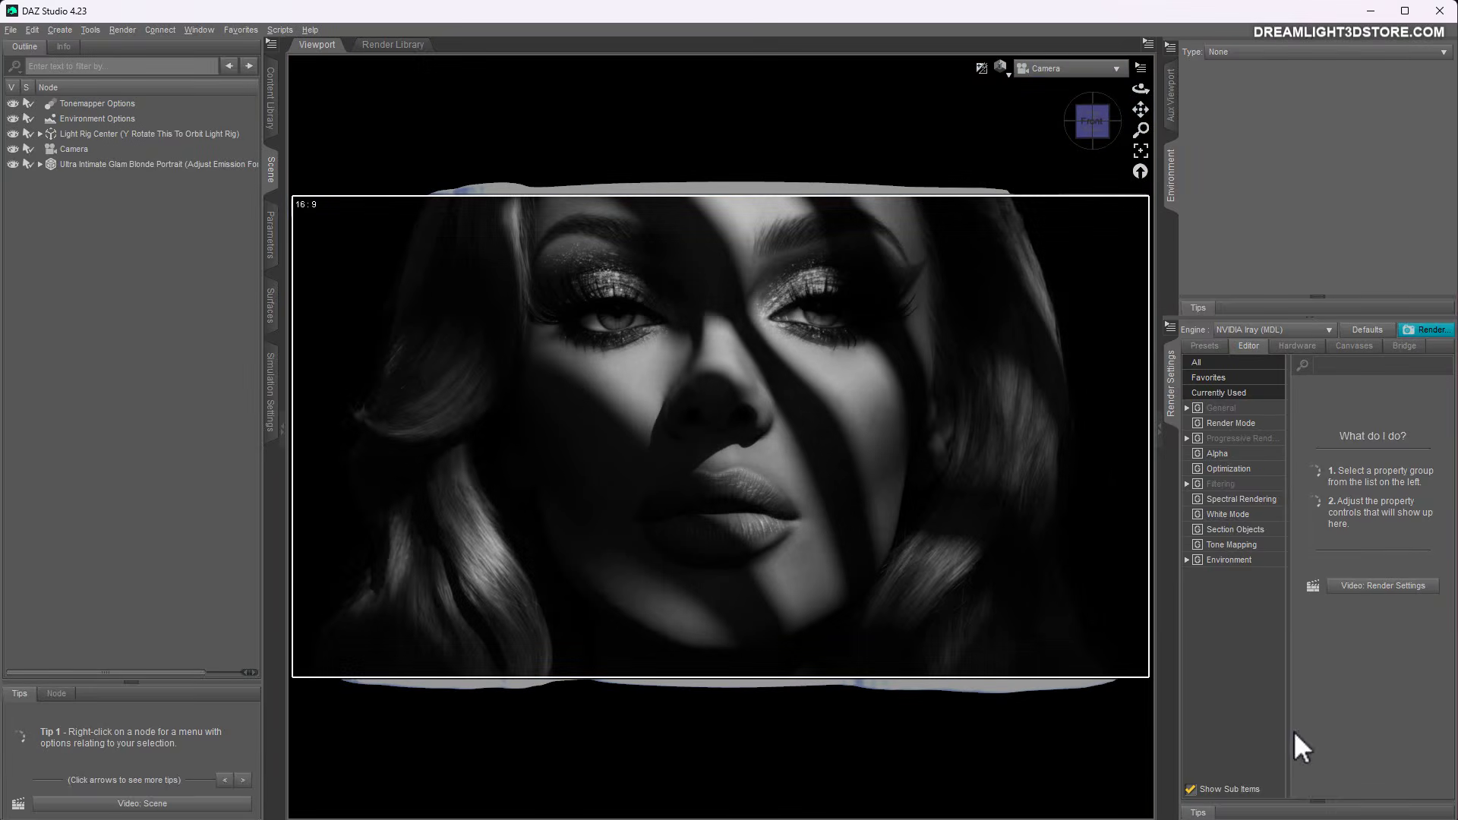
pyautogui.click(1225, 563)
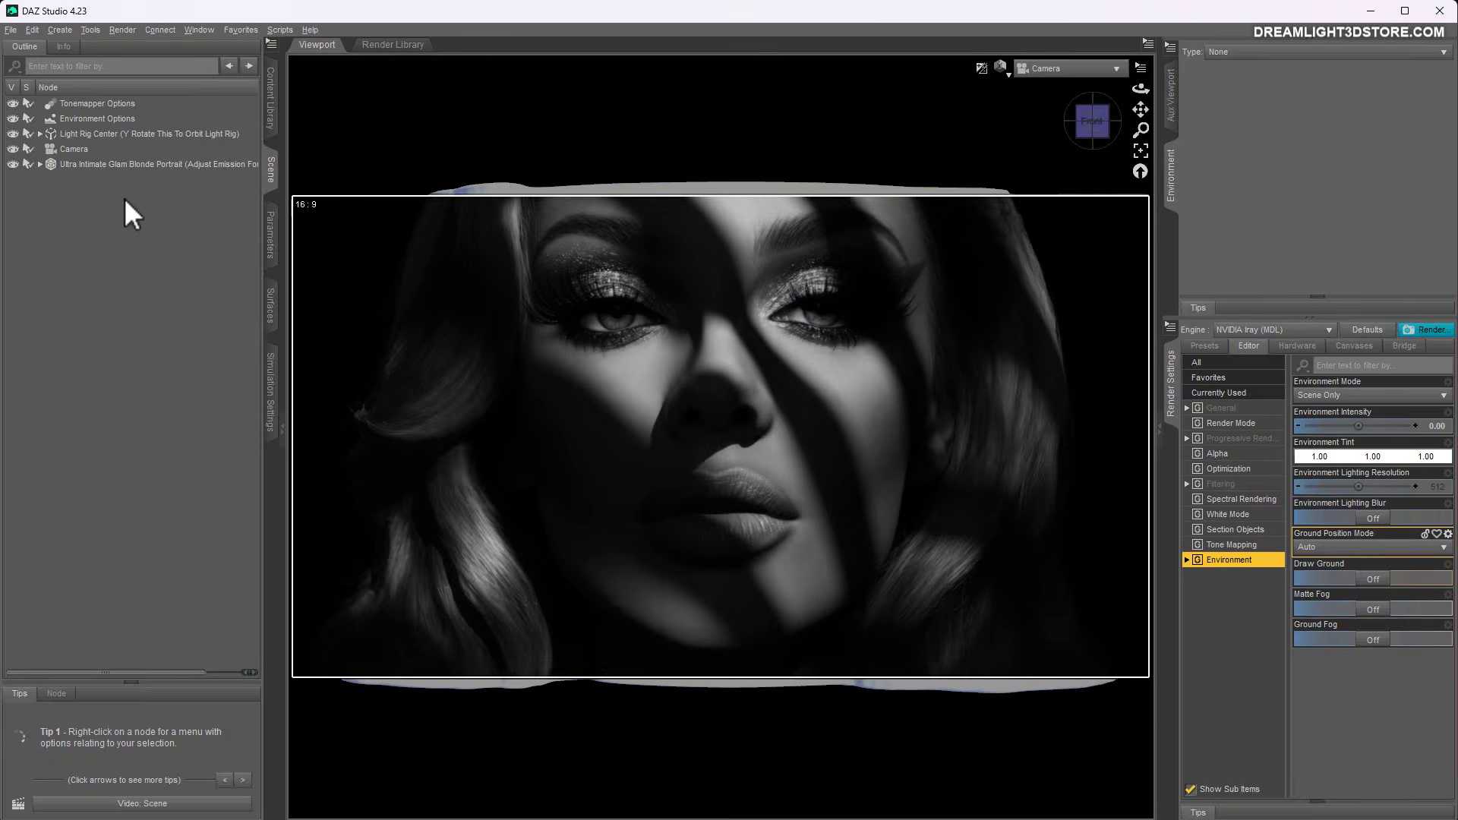
pyautogui.click(39, 134)
pyautogui.click(78, 148)
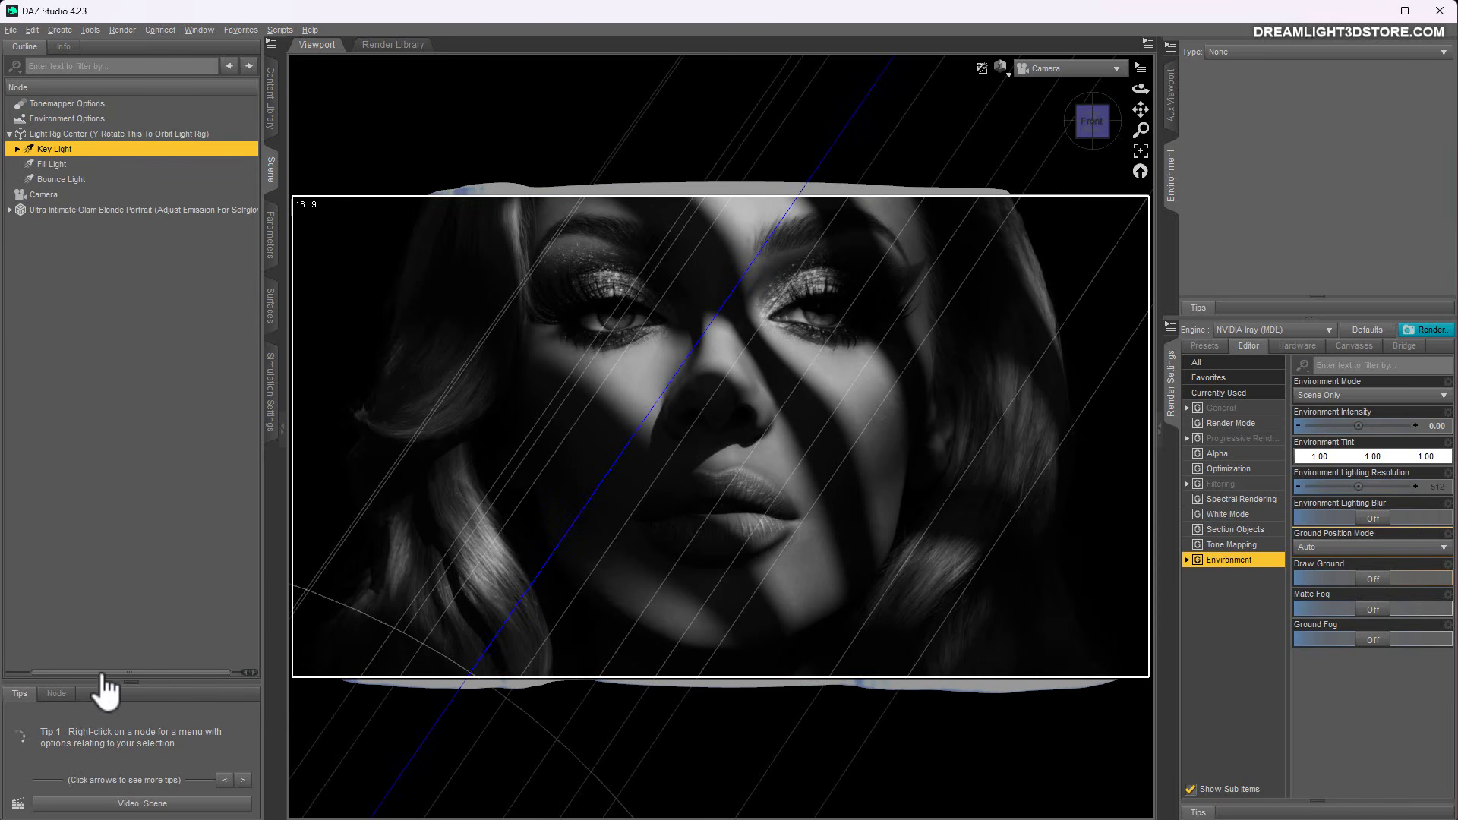
# Switch the auxiliary viewport to look through the Key Light
pyautogui.moveTo(100, 673); pyautogui.dragTo(32, 666)
pyautogui.click(1169, 95)
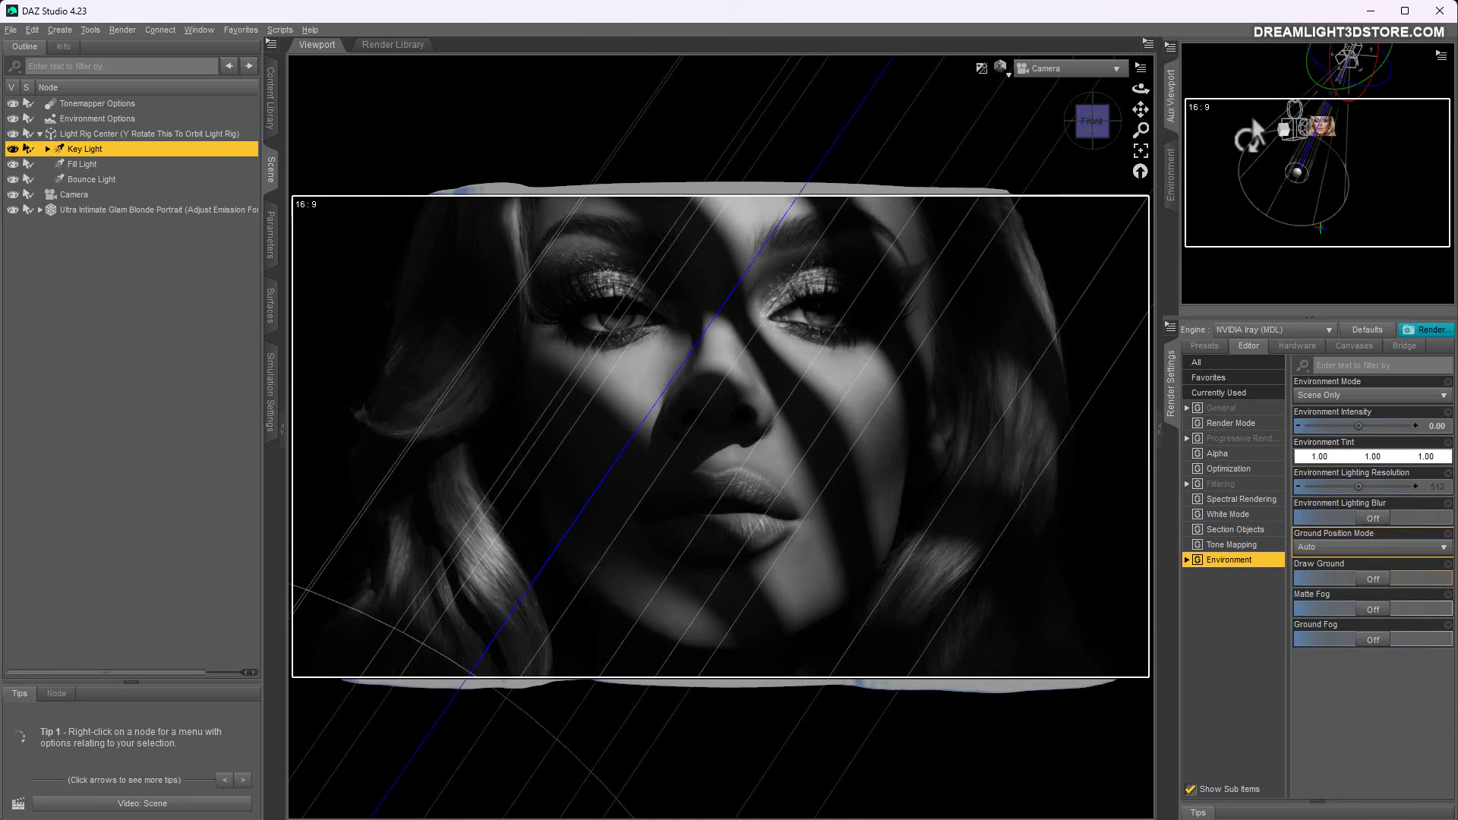
pyautogui.click(1383, 59)
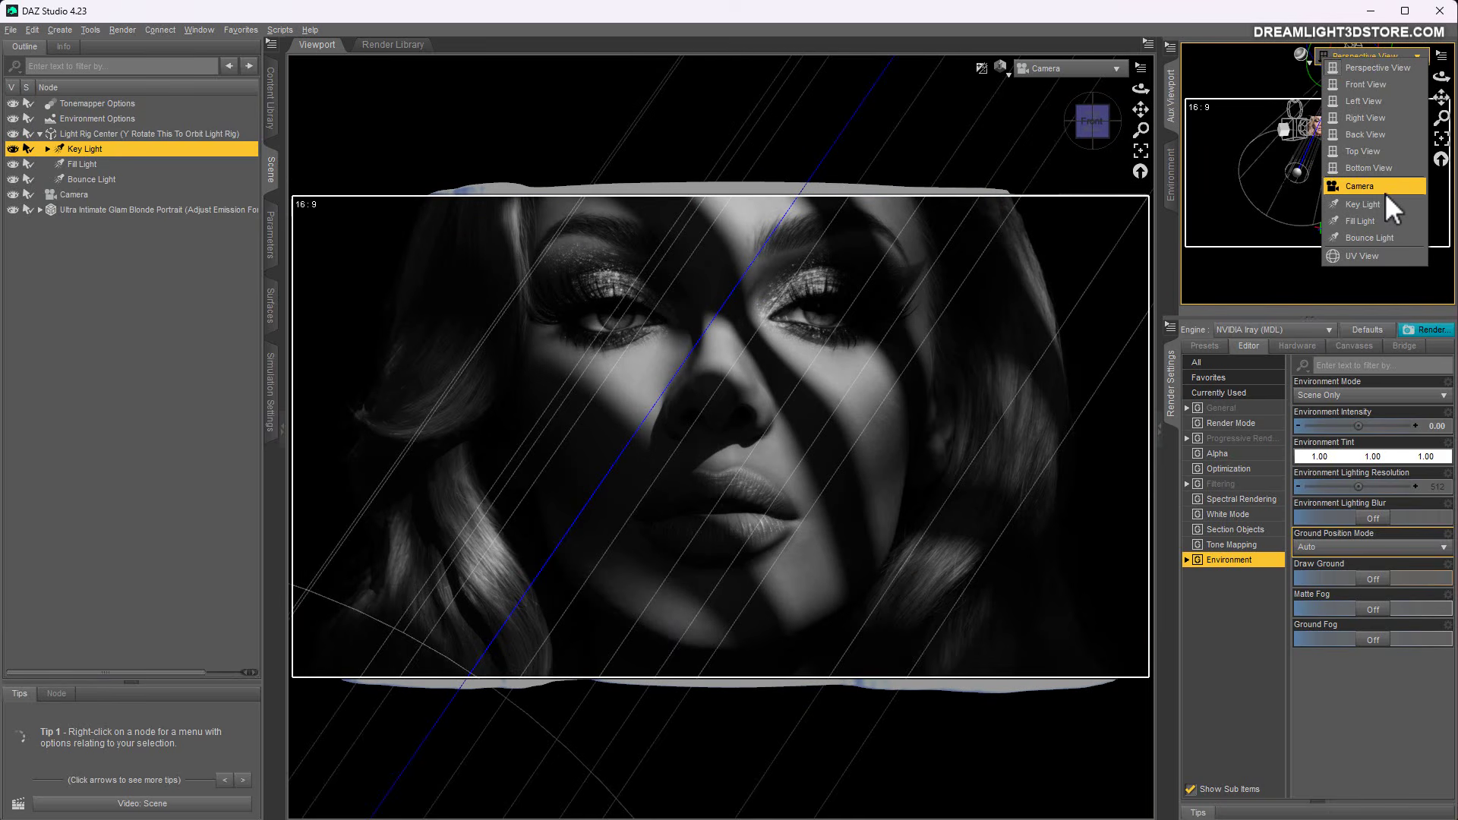
pyautogui.click(1383, 209)
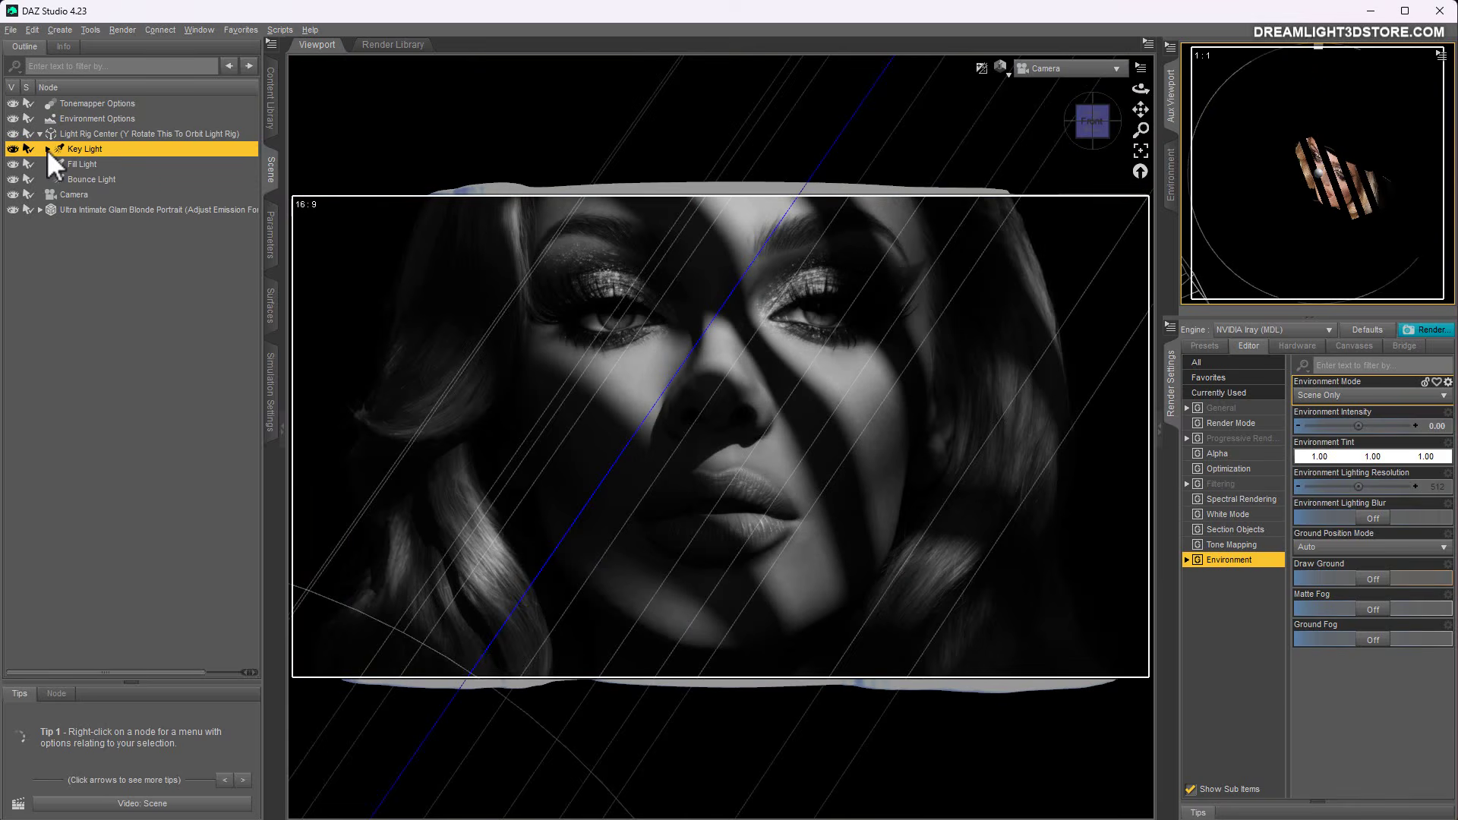
# Select the Light Filter under the Key Light and examine its surface settings, including the cutout opacity map
pyautogui.click(47, 149)
pyautogui.click(80, 163)
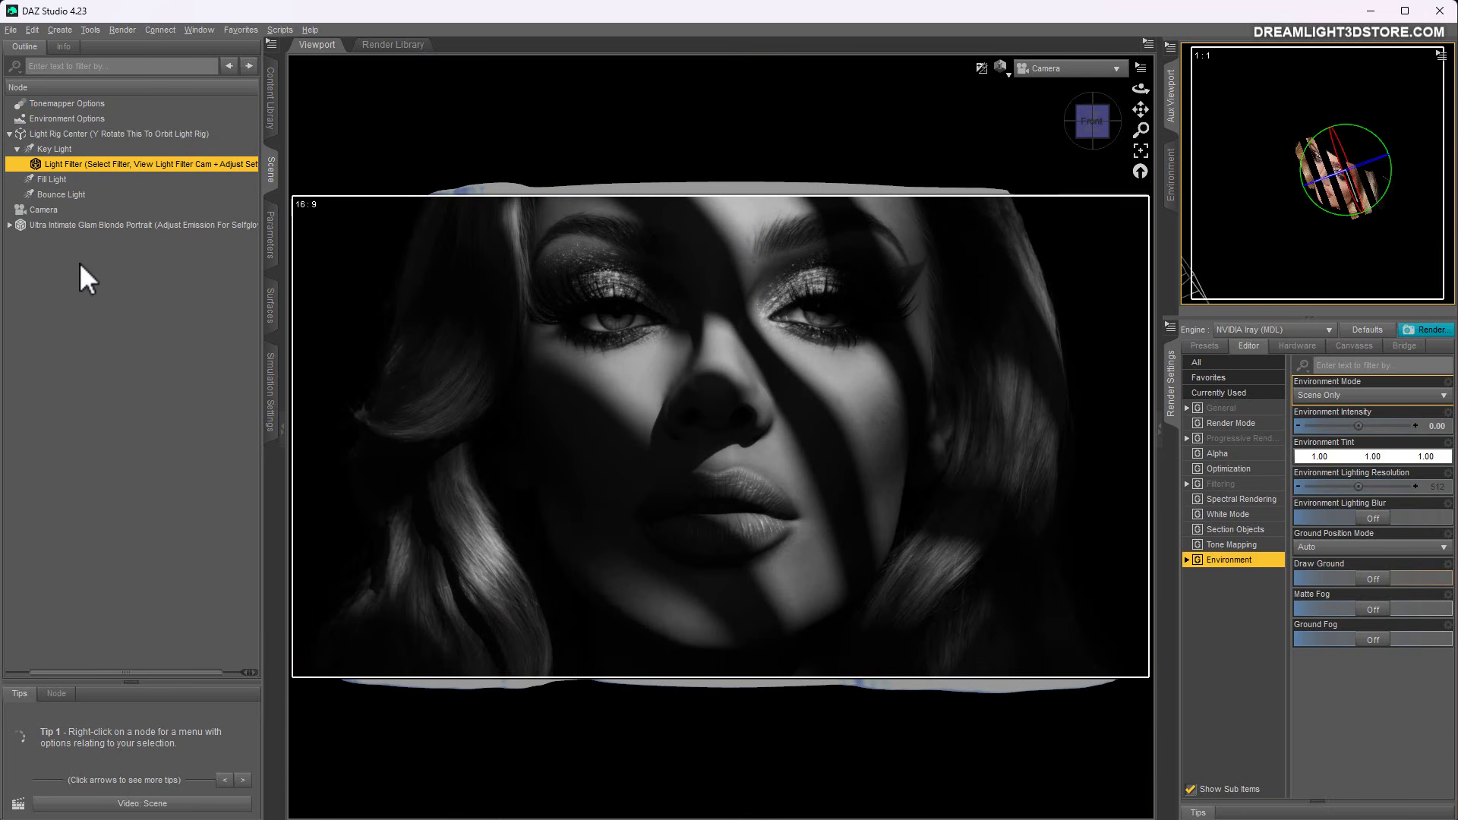
pyautogui.click(270, 300)
pyautogui.click(30, 130)
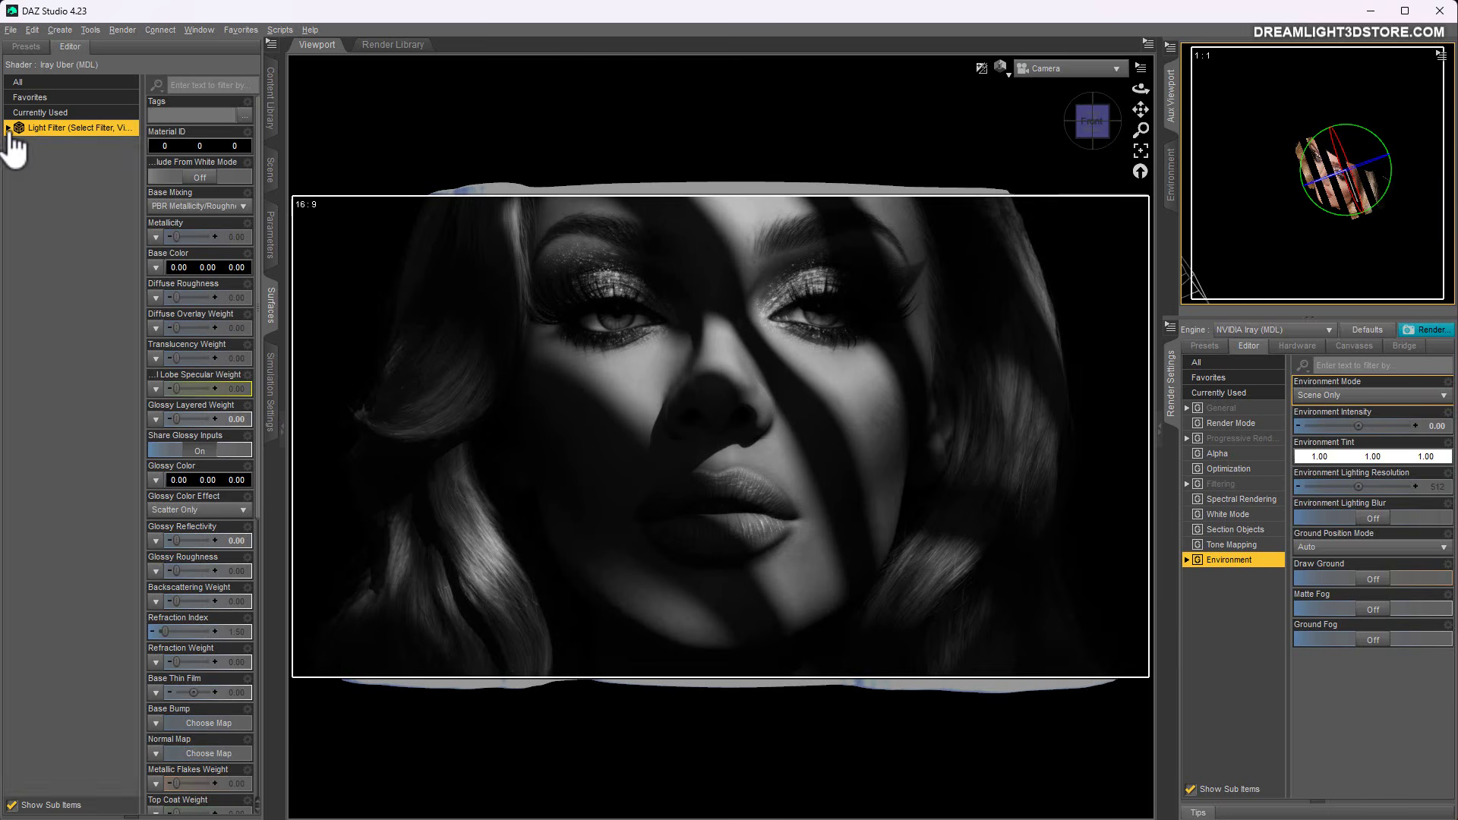
pyautogui.click(8, 128)
pyautogui.scroll(-10, 181, 353)
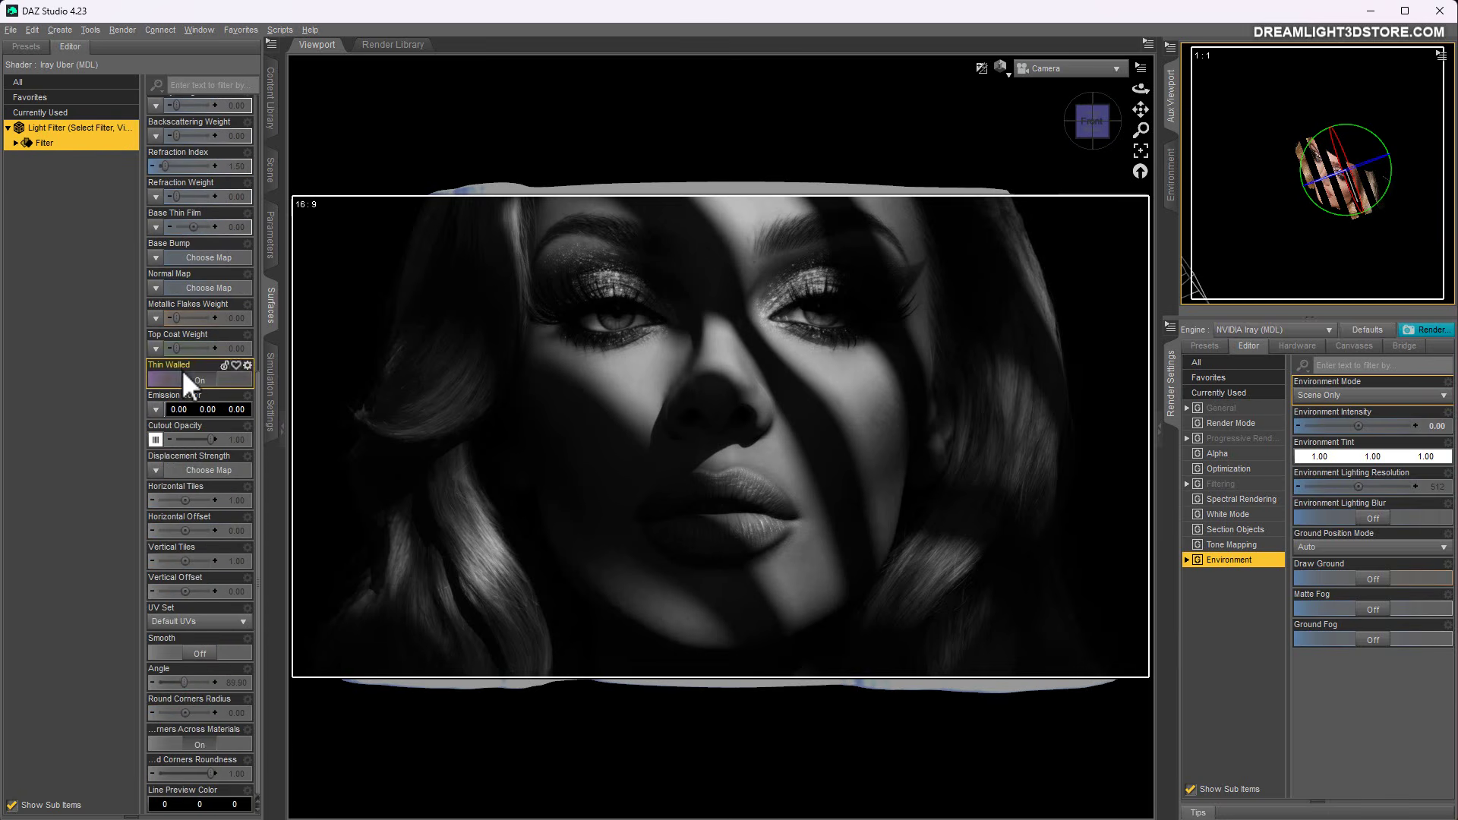
pyautogui.moveTo(164, 443)
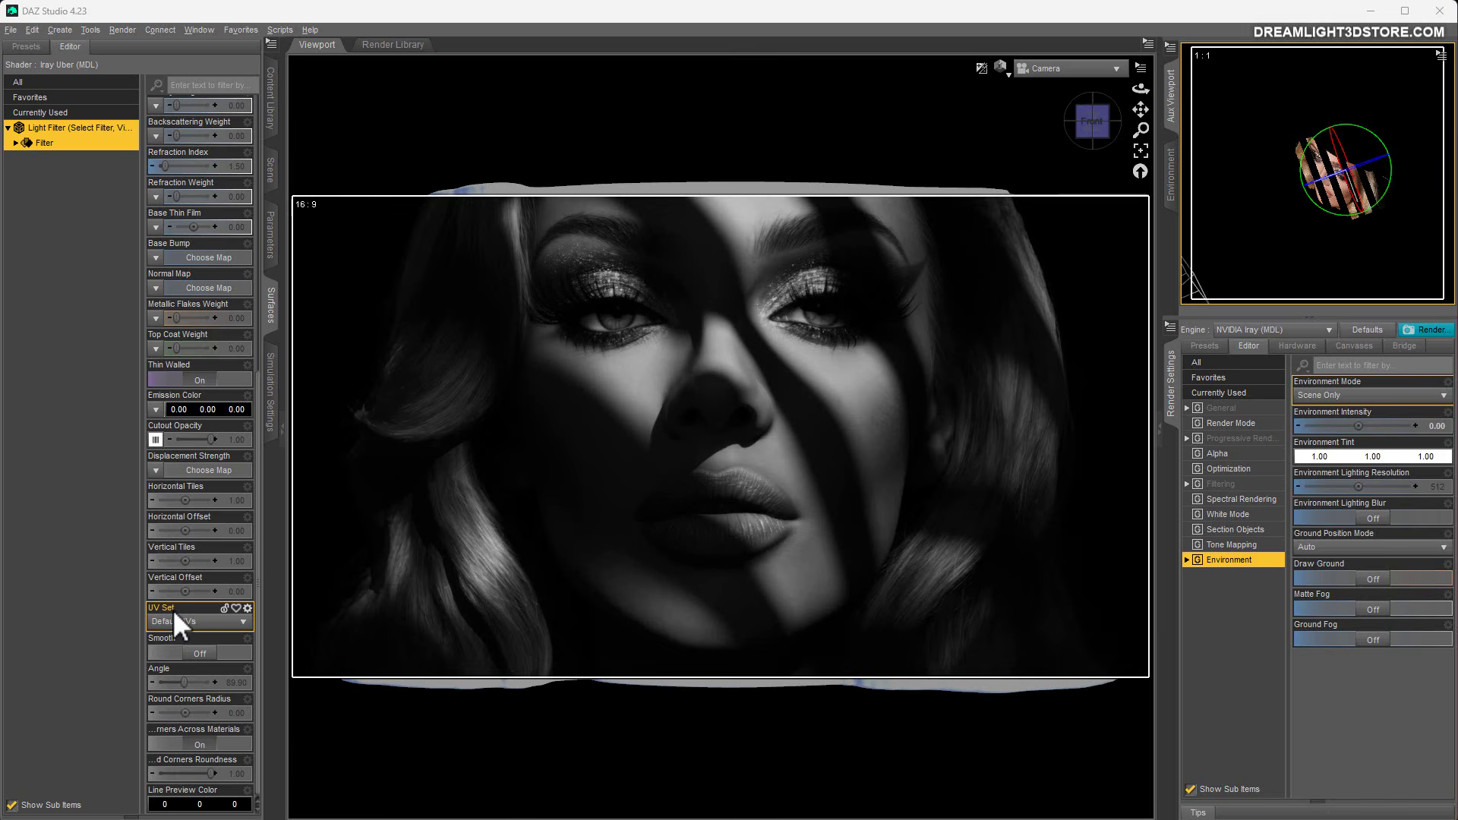
# Move the light filter to X -2.58 and In/Out -30.07, and scale it to 11%
pyautogui.click(272, 173)
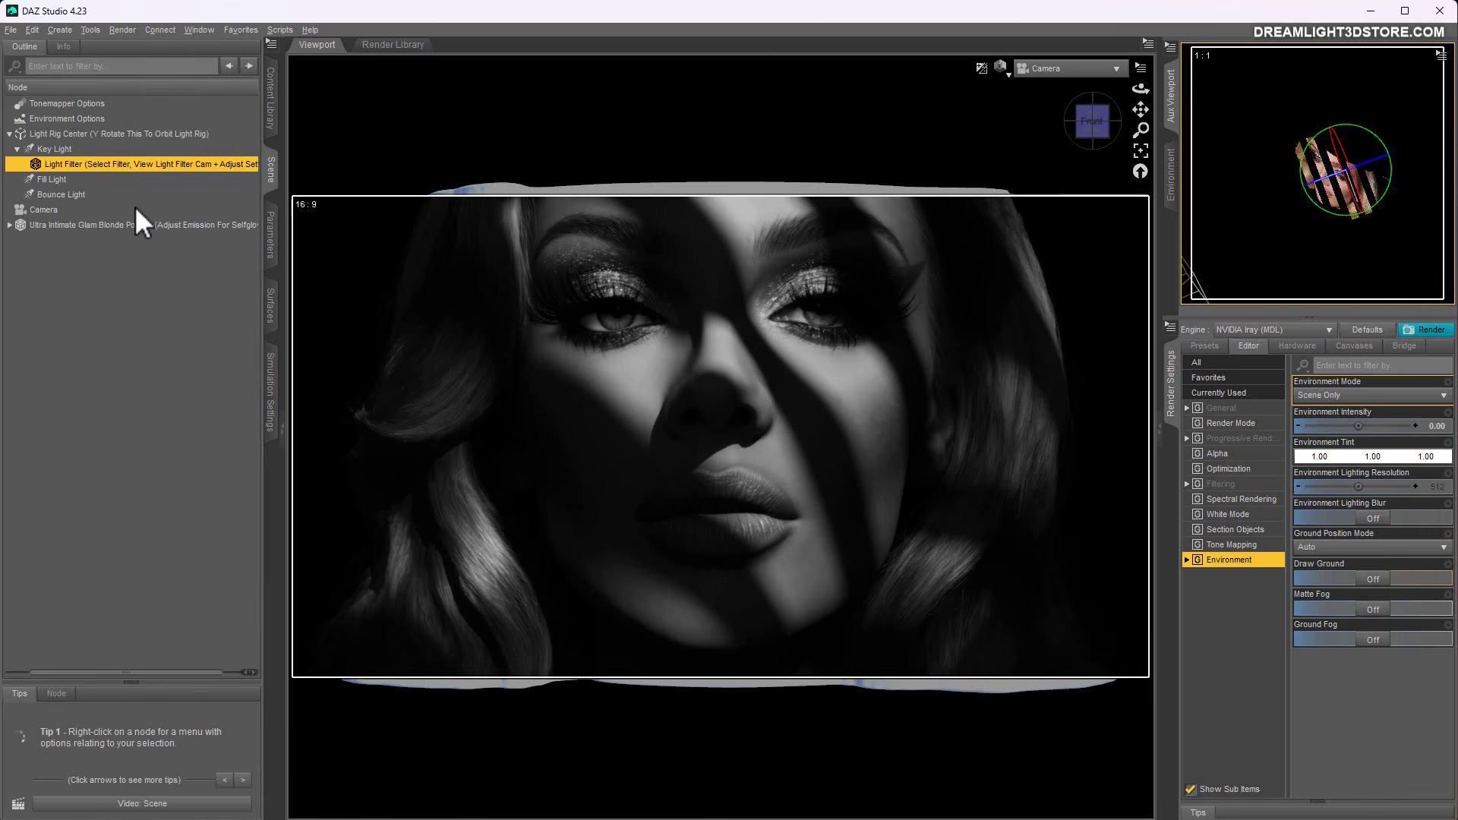
pyautogui.click(270, 249)
pyautogui.moveTo(183, 82); pyautogui.dragTo(174, 82)
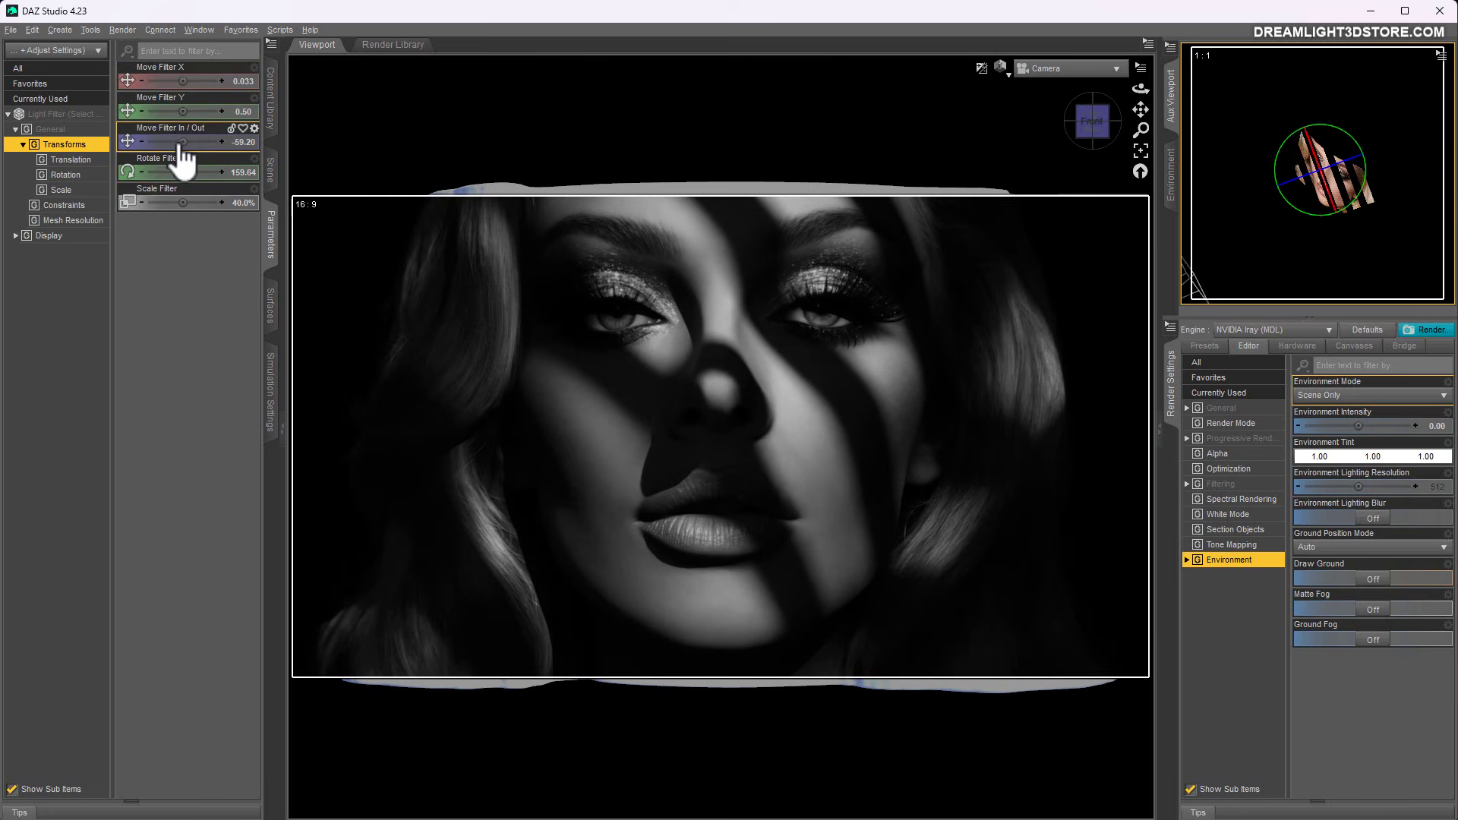
pyautogui.moveTo(182, 150); pyautogui.dragTo(200, 150)
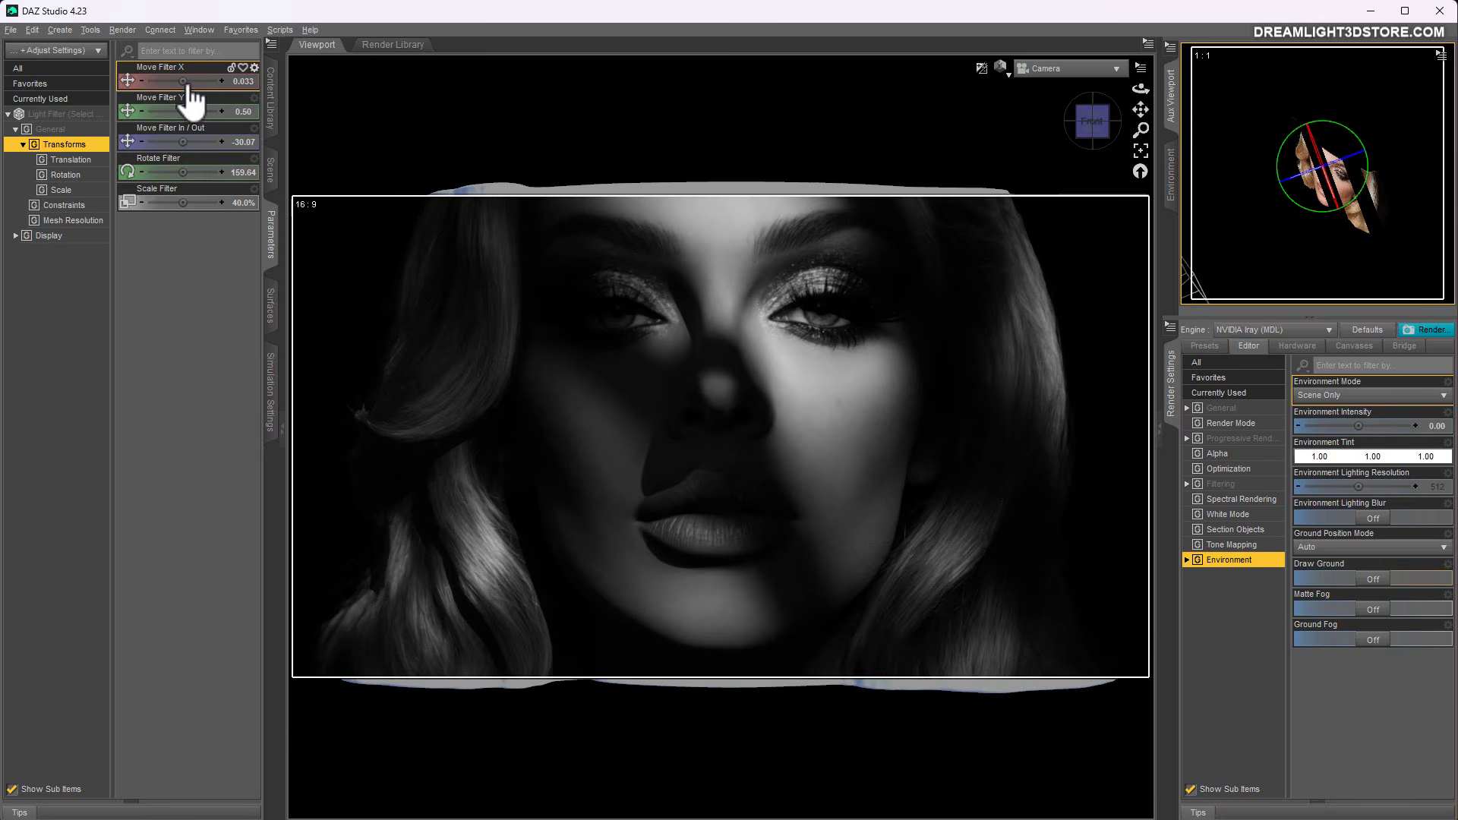
pyautogui.moveTo(182, 80); pyautogui.dragTo(177, 80)
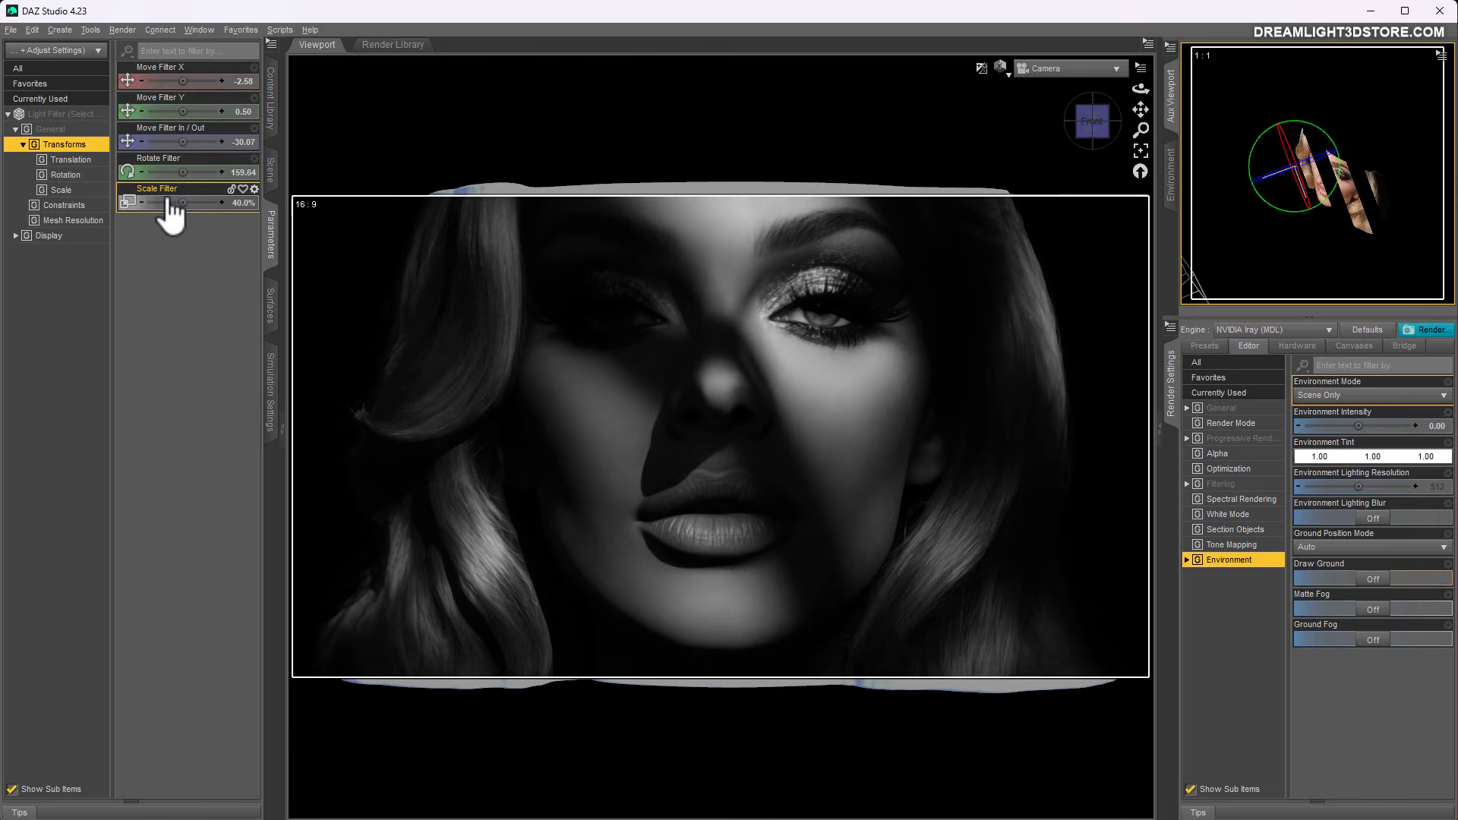
pyautogui.moveTo(180, 203); pyautogui.dragTo(158, 204)
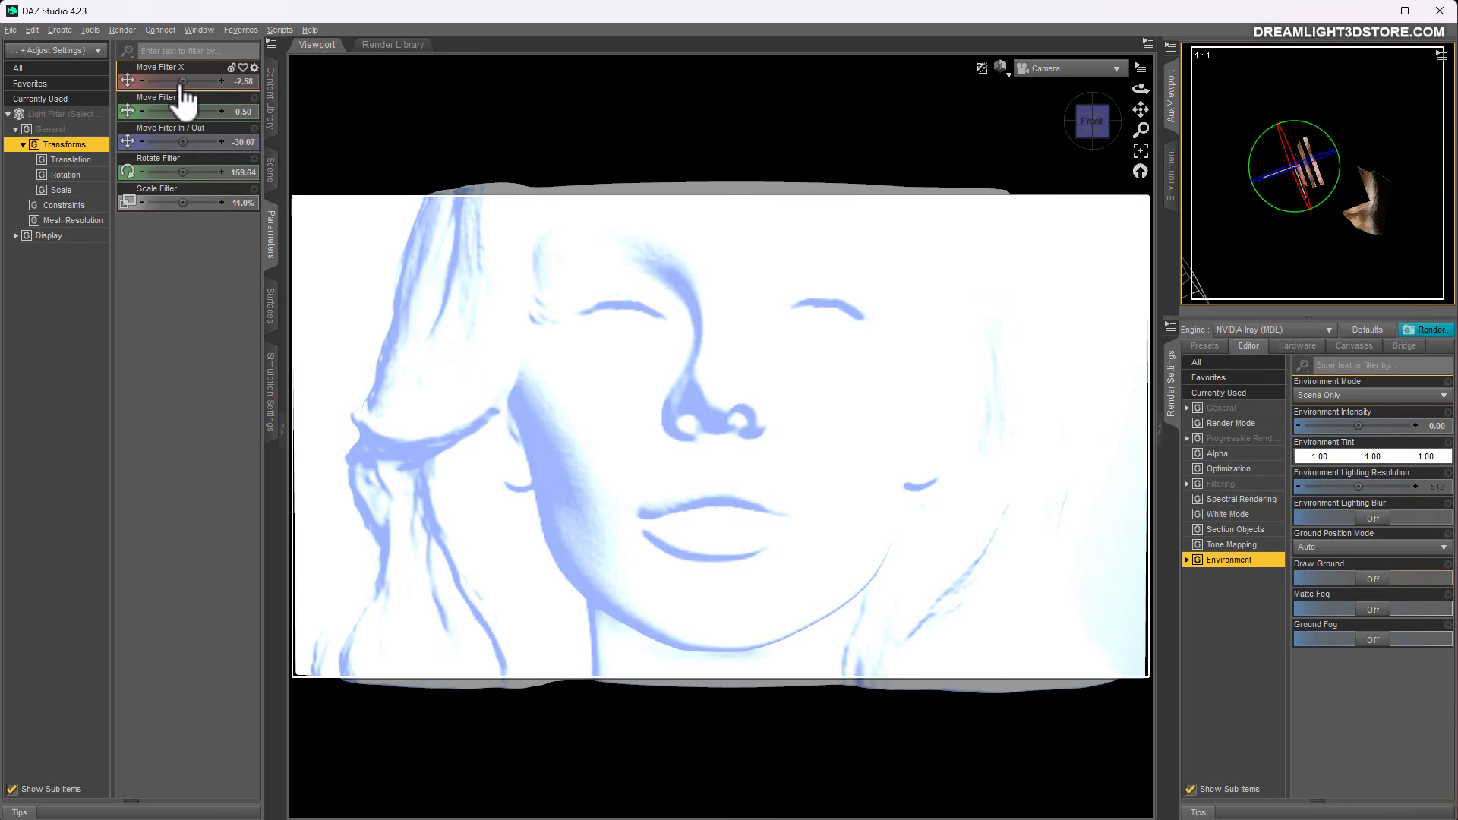
# Move the light filter to X 4.26, Y -0.81 and In/Out -87.49, and scale it to 25.9%
pyautogui.moveTo(182, 81); pyautogui.dragTo(184, 112)
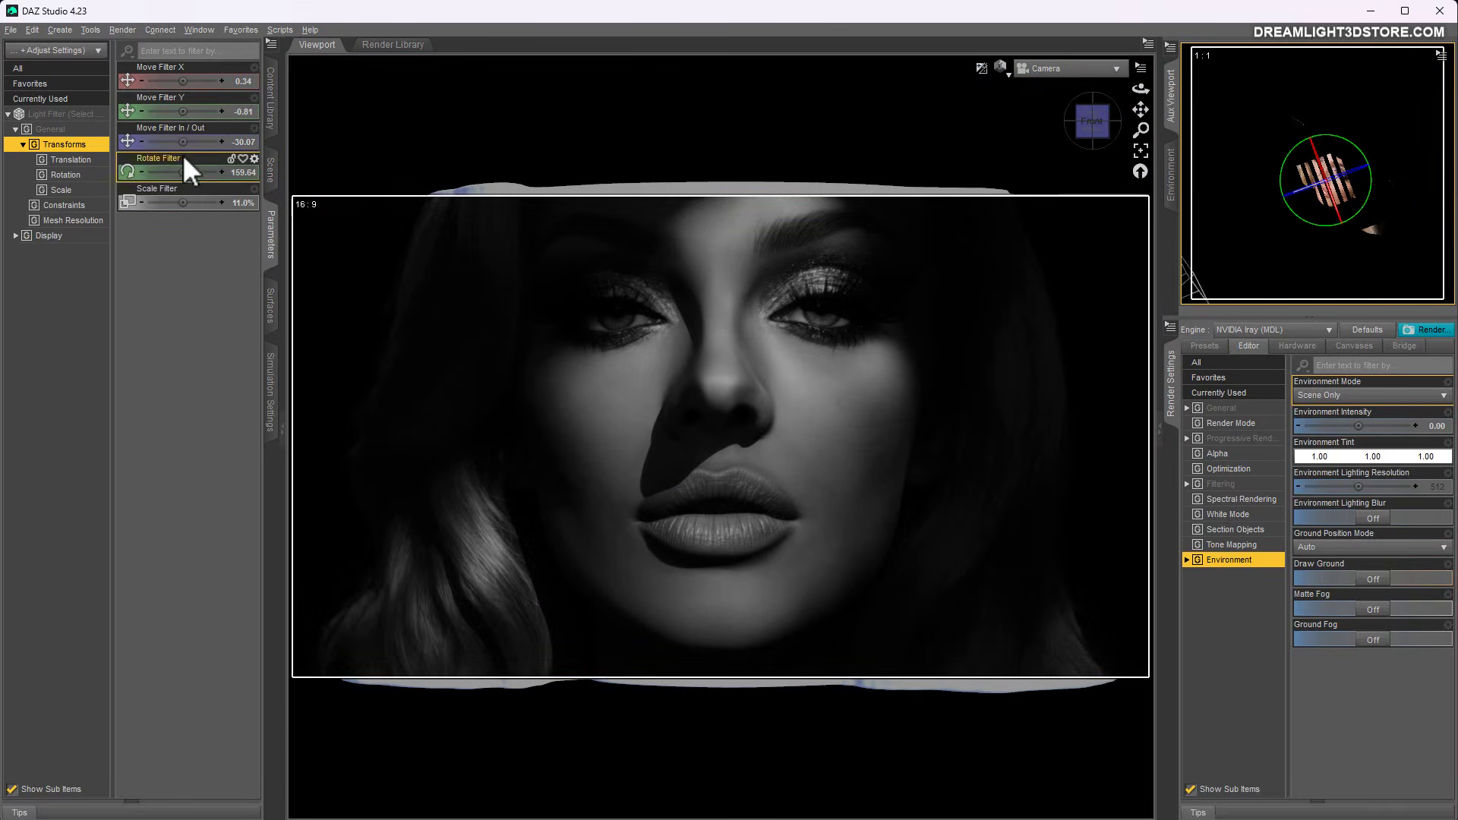
pyautogui.moveTo(181, 144); pyautogui.dragTo(168, 142)
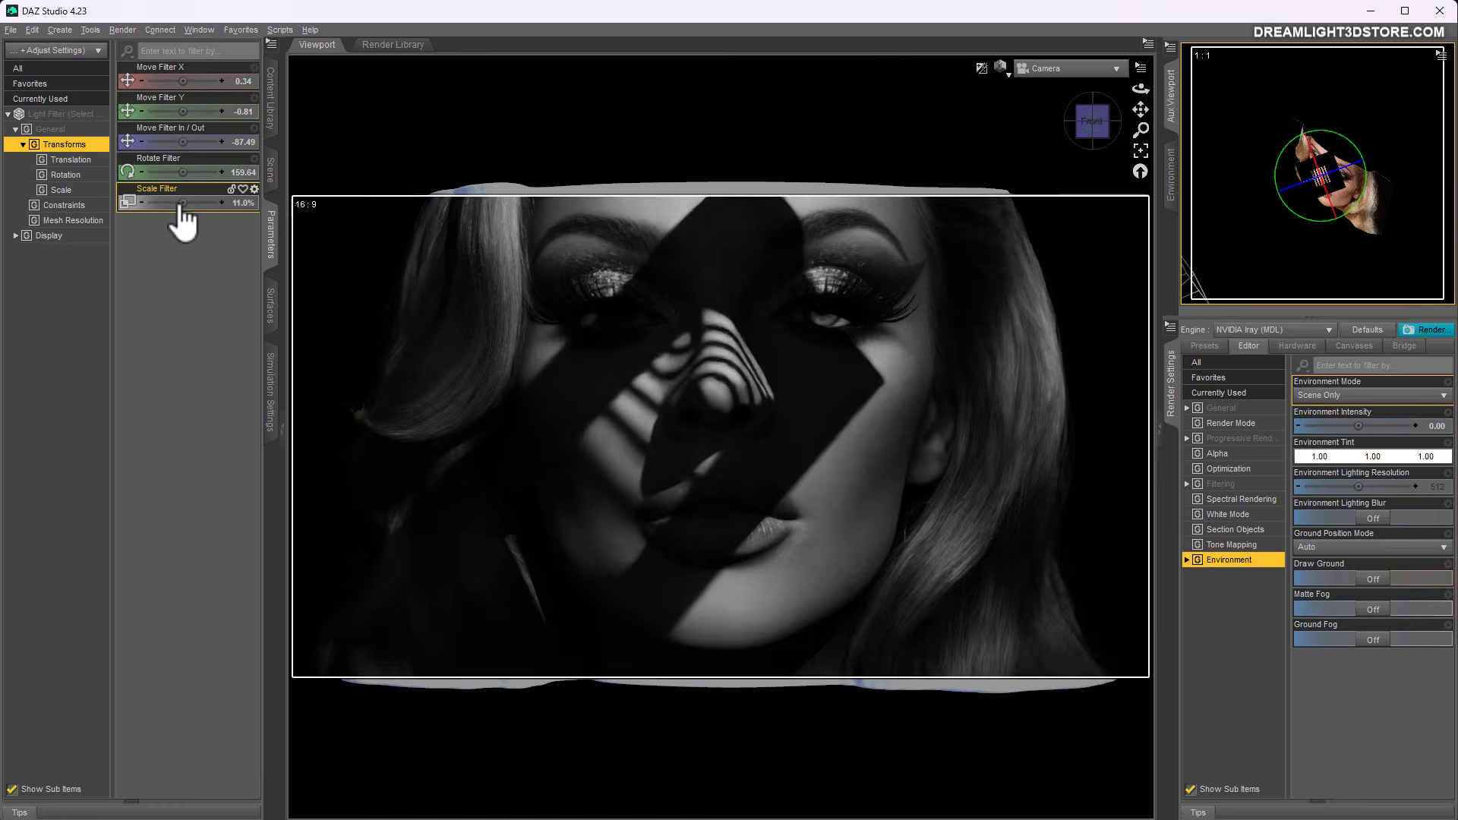
pyautogui.moveTo(182, 204); pyautogui.dragTo(204, 204)
pyautogui.moveTo(183, 82); pyautogui.dragTo(192, 81)
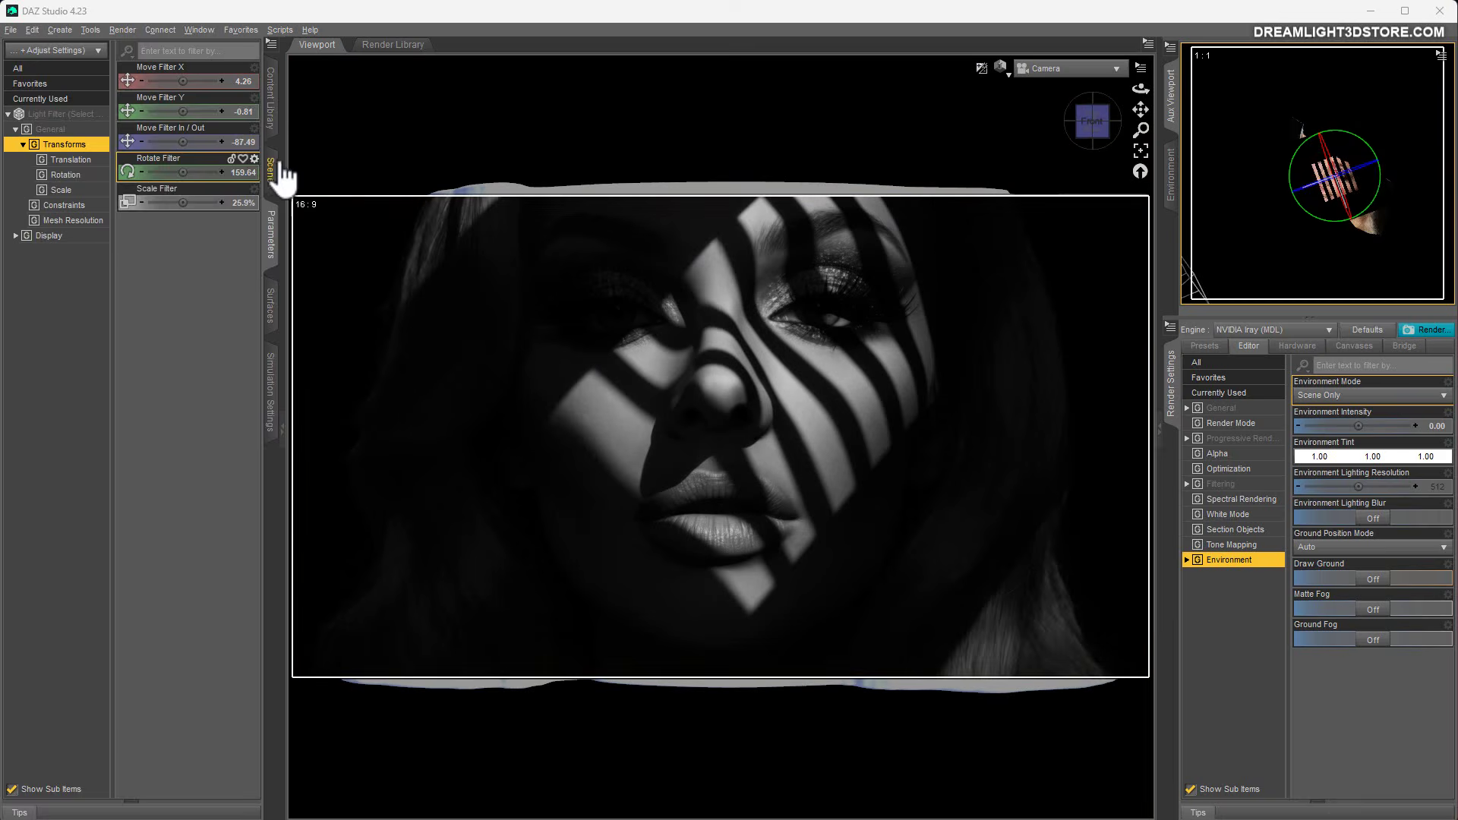
# Reframe the Camera to a tight, tilted close-up of the face, rotated about 10° in X and -9° in Y
pyautogui.click(271, 171)
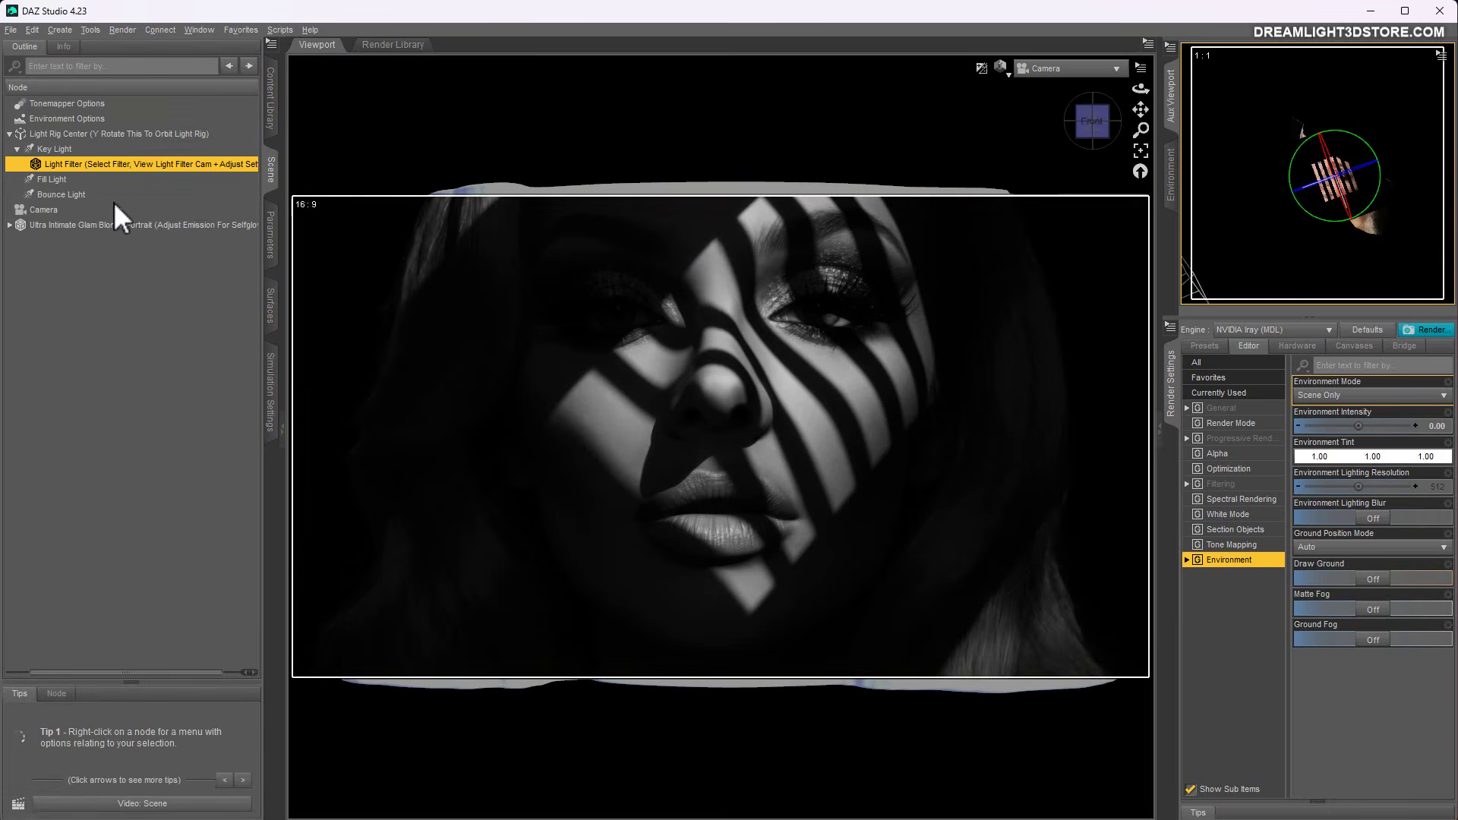
pyautogui.click(44, 212)
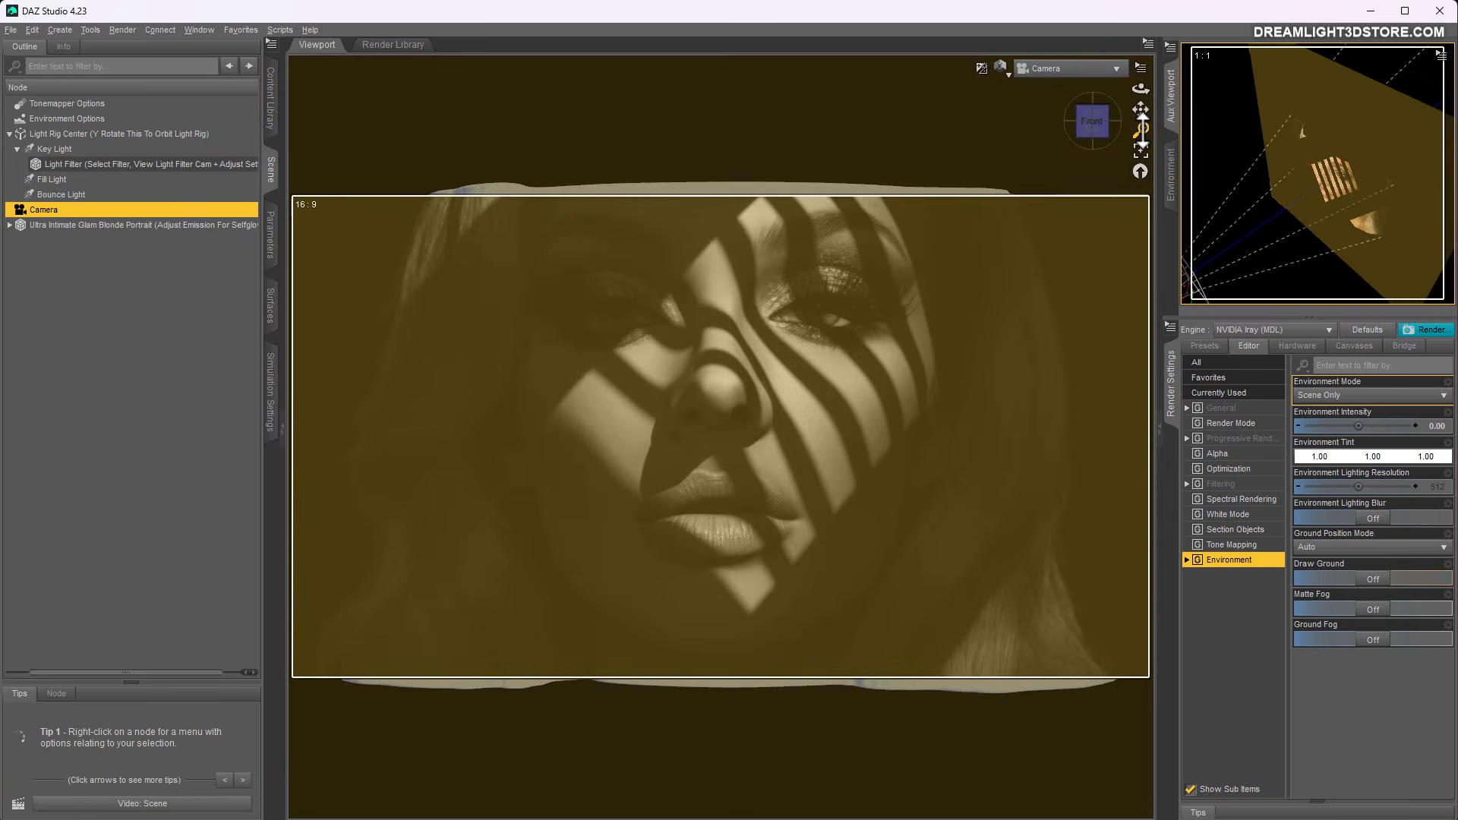
pyautogui.moveTo(1141, 128)
pyautogui.mouseDown()
pyautogui.moveTo(1155, 99)
pyautogui.moveTo(1130, 102)
pyautogui.moveTo(1141, 129)
pyautogui.moveTo(1148, 94)
pyautogui.mouseUp()
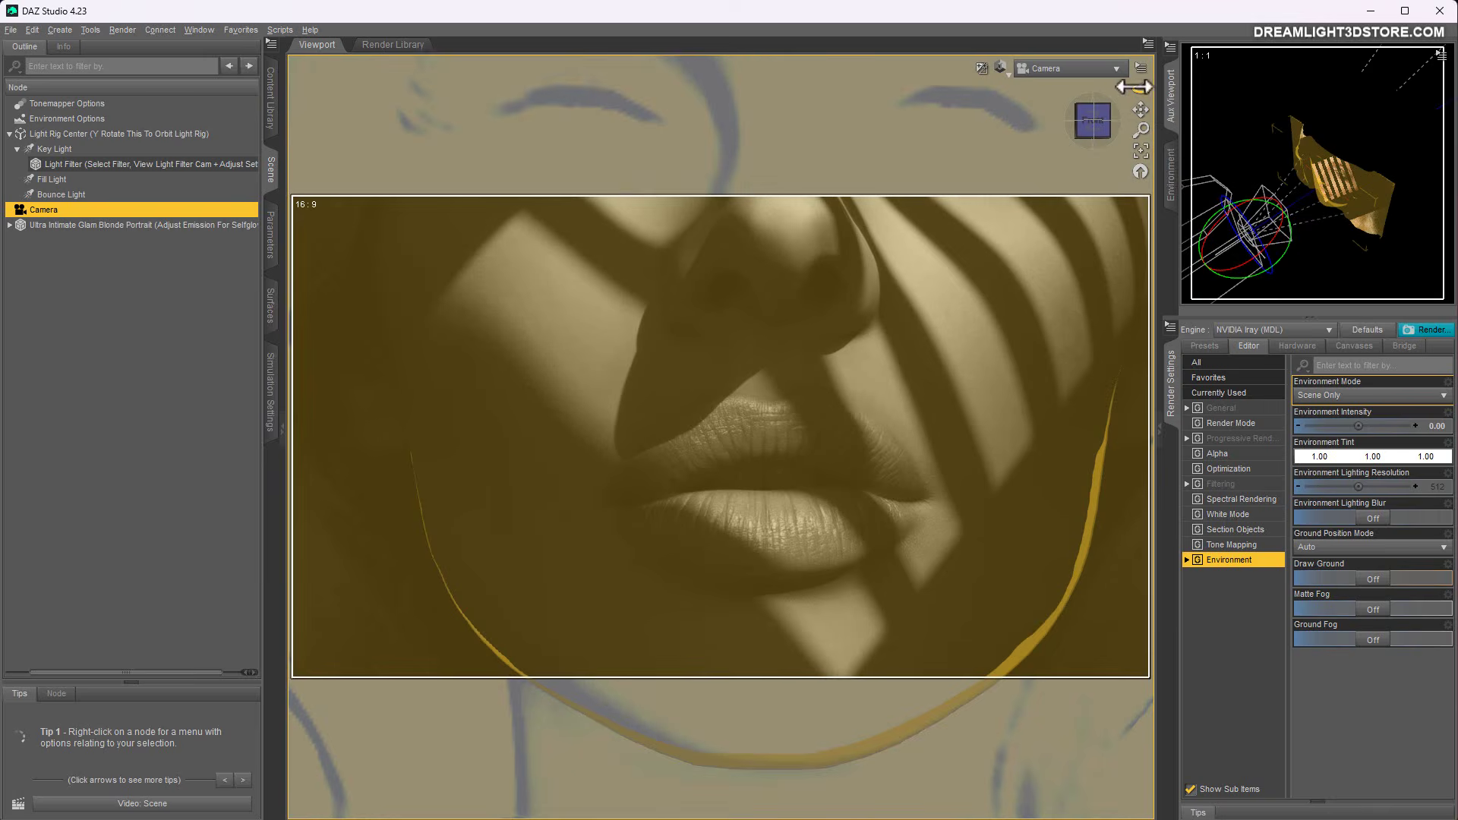
pyautogui.moveTo(1140, 89); pyautogui.dragTo(1140, 145)
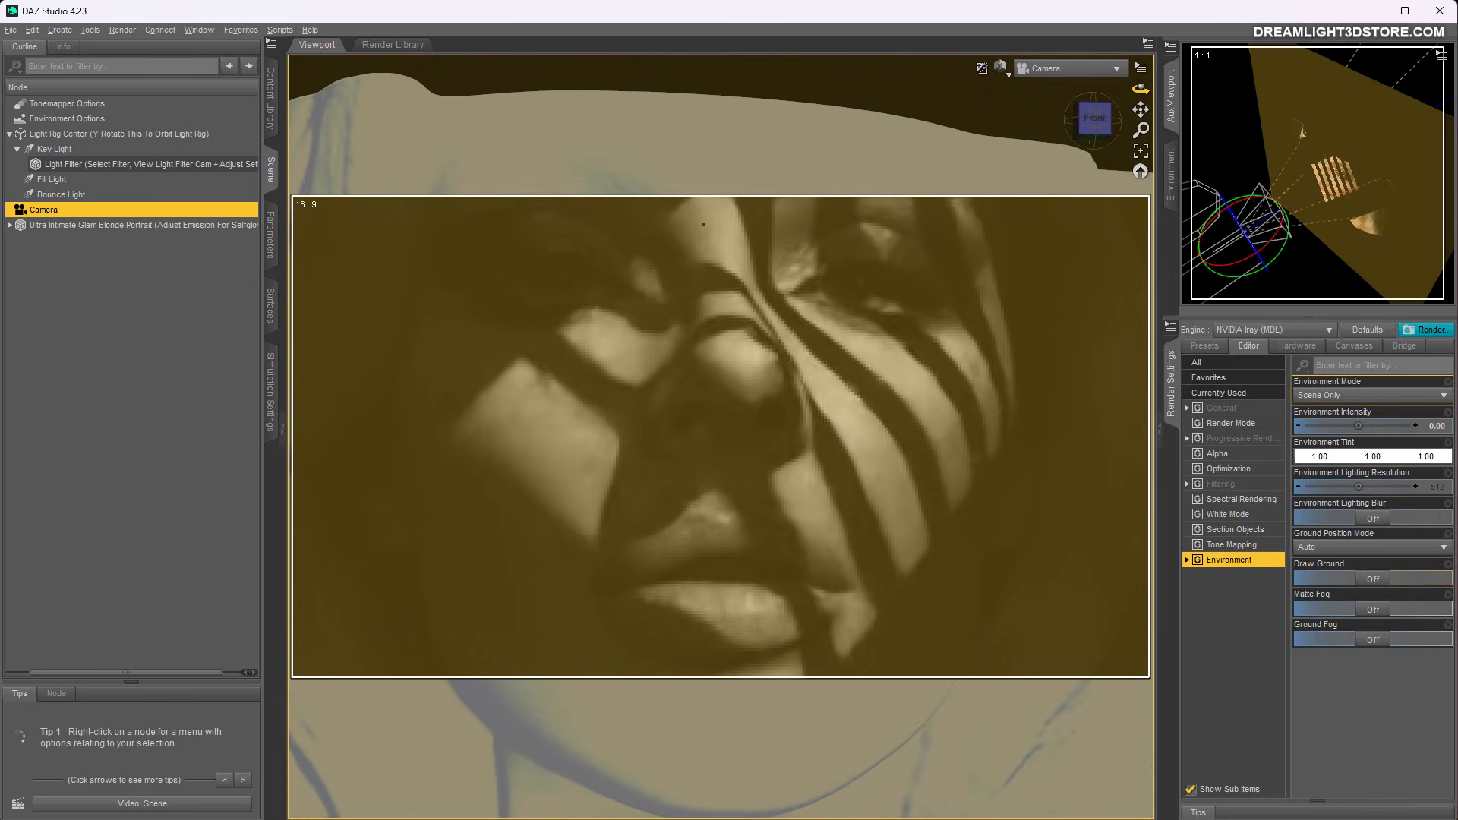
pyautogui.moveTo(1137, 90); pyautogui.dragTo(1026, 135)
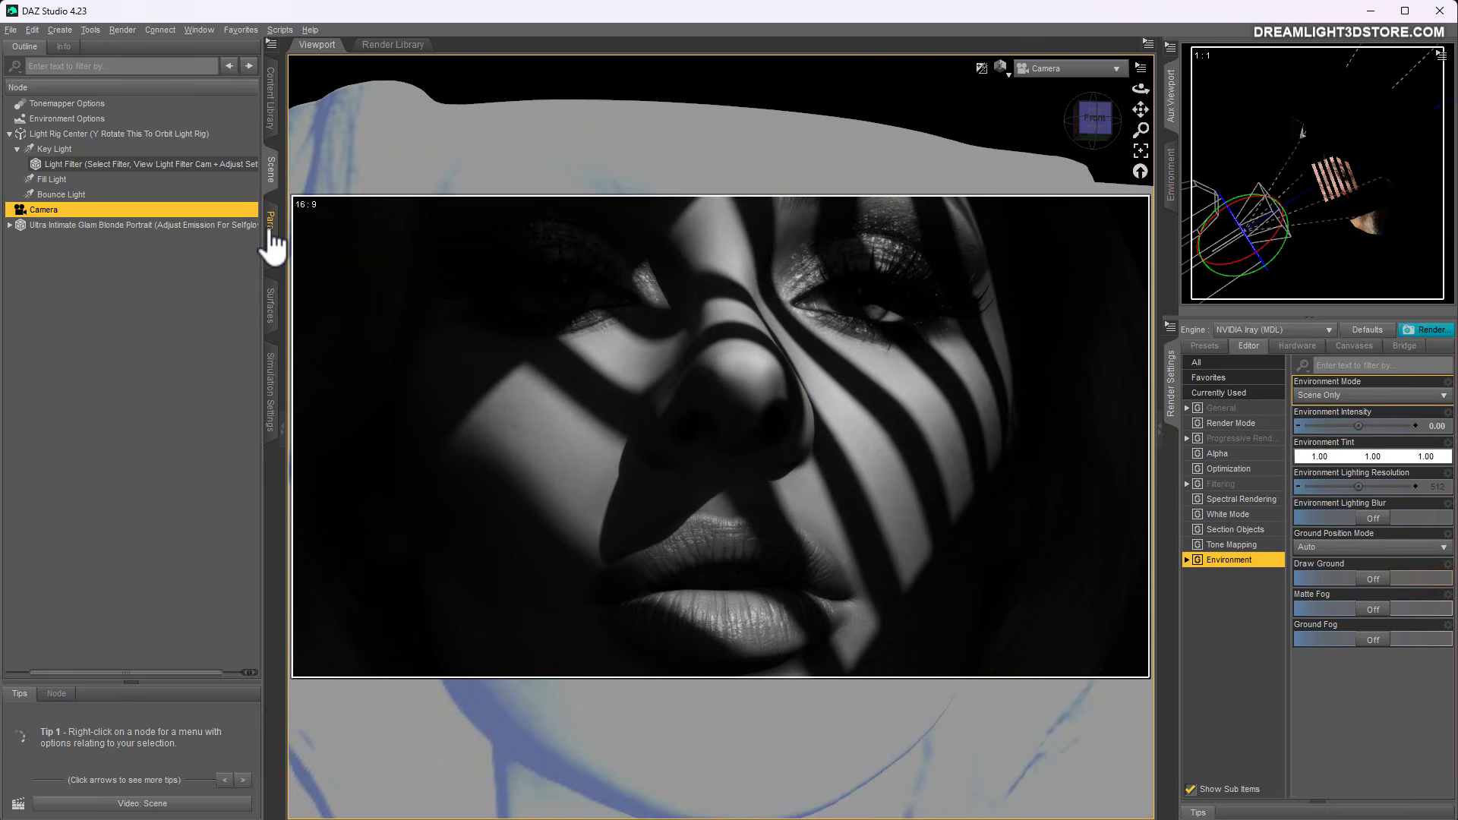
# Turn on the Camera's depth of field and show the camera and face from the side in an auxiliary Perspective View
pyautogui.click(271, 239)
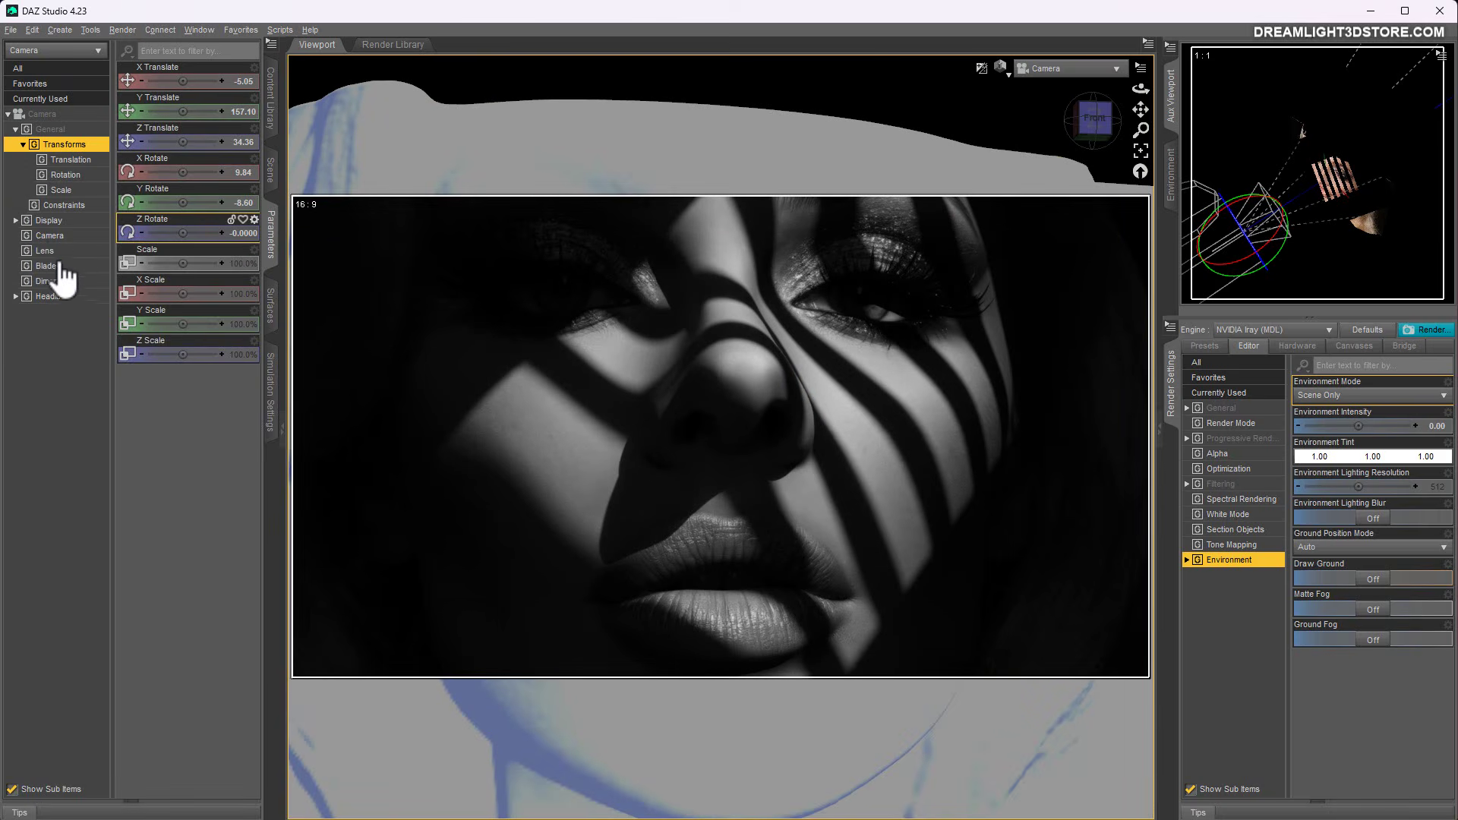
pyautogui.click(197, 174)
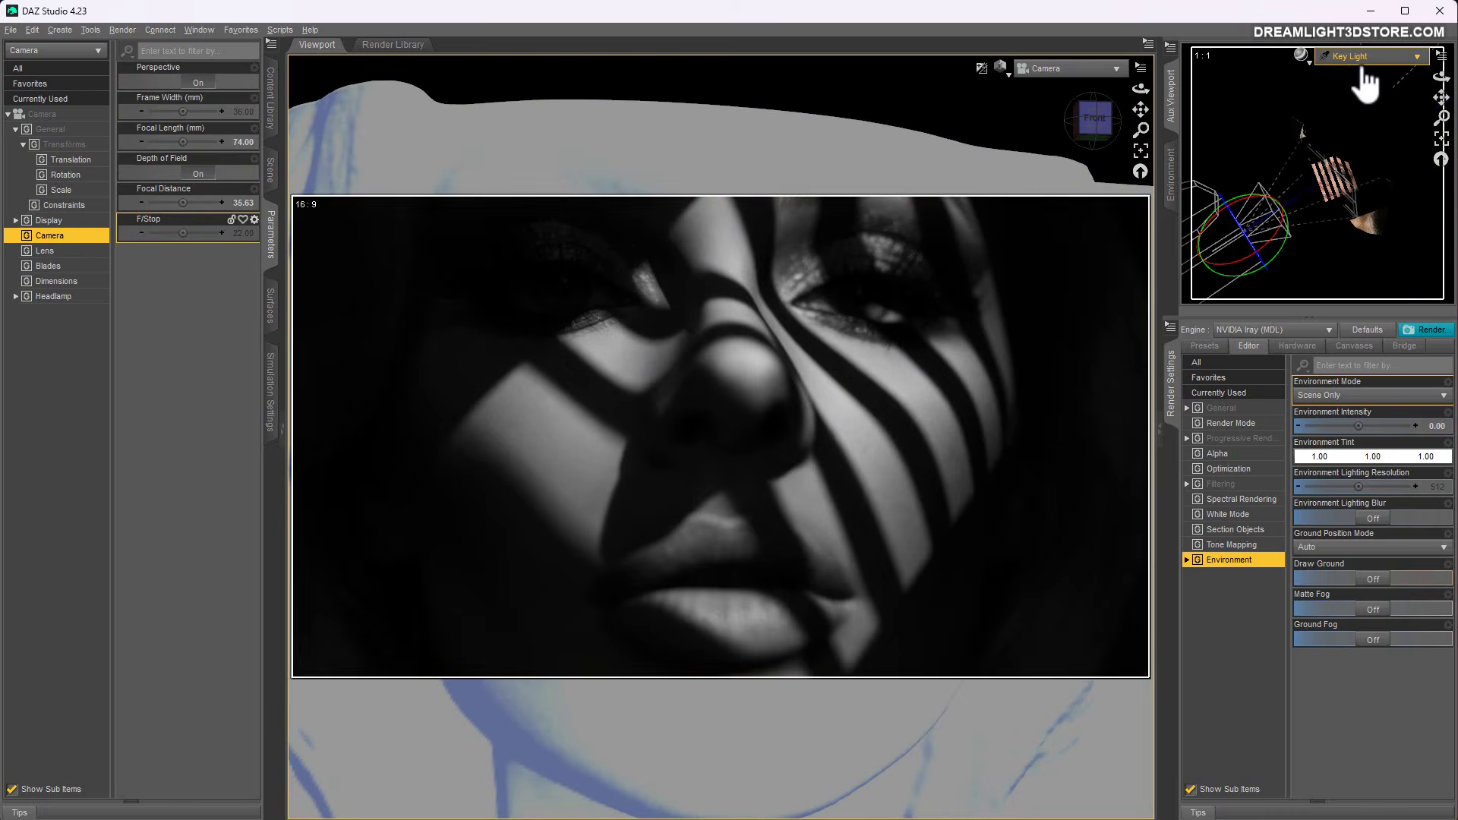
pyautogui.click(1364, 58)
pyautogui.click(1364, 75)
pyautogui.moveTo(1436, 76); pyautogui.dragTo(1441, 190)
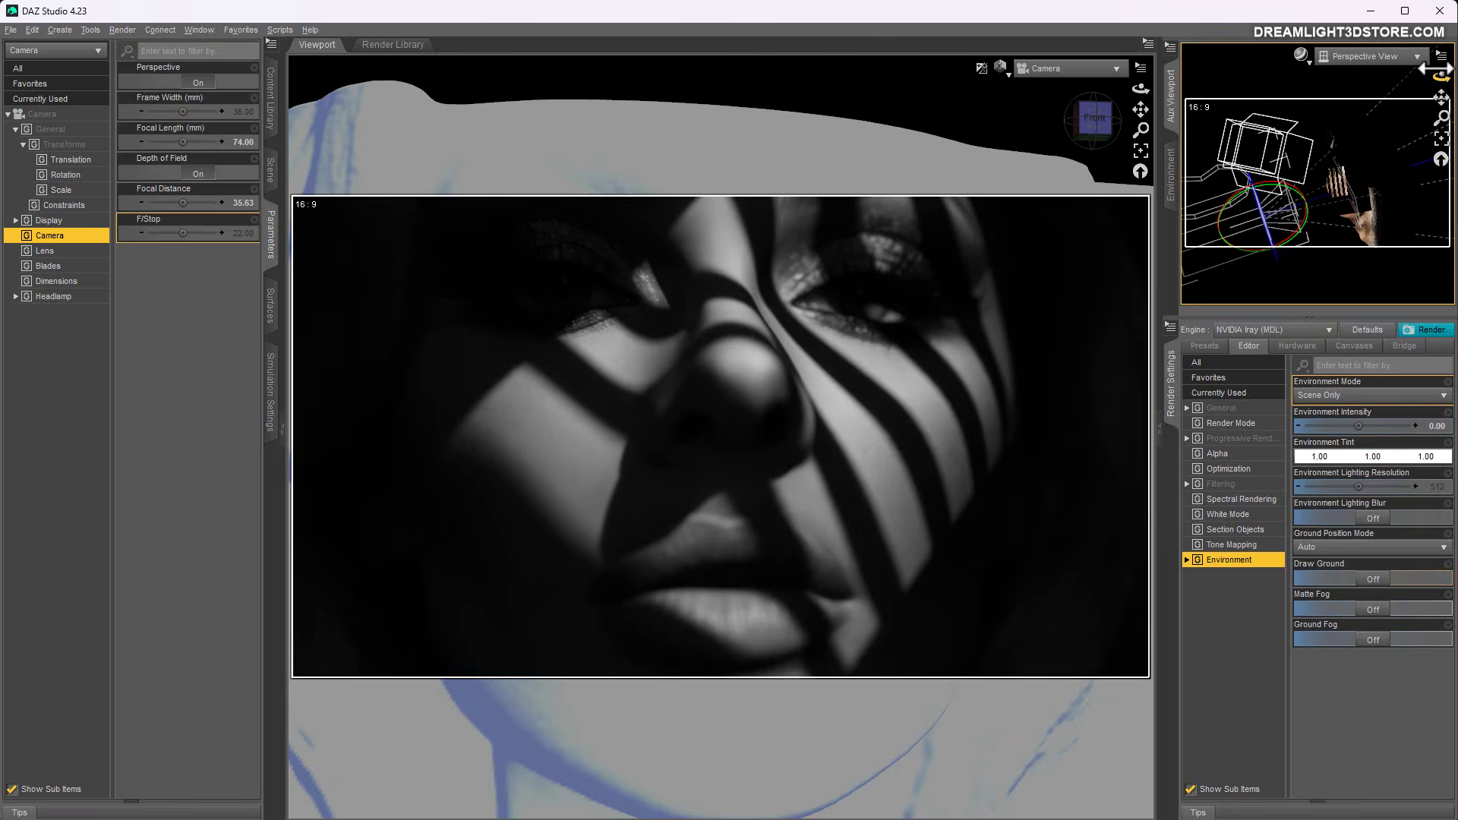
pyautogui.moveTo(1441, 77); pyautogui.dragTo(1452, 148)
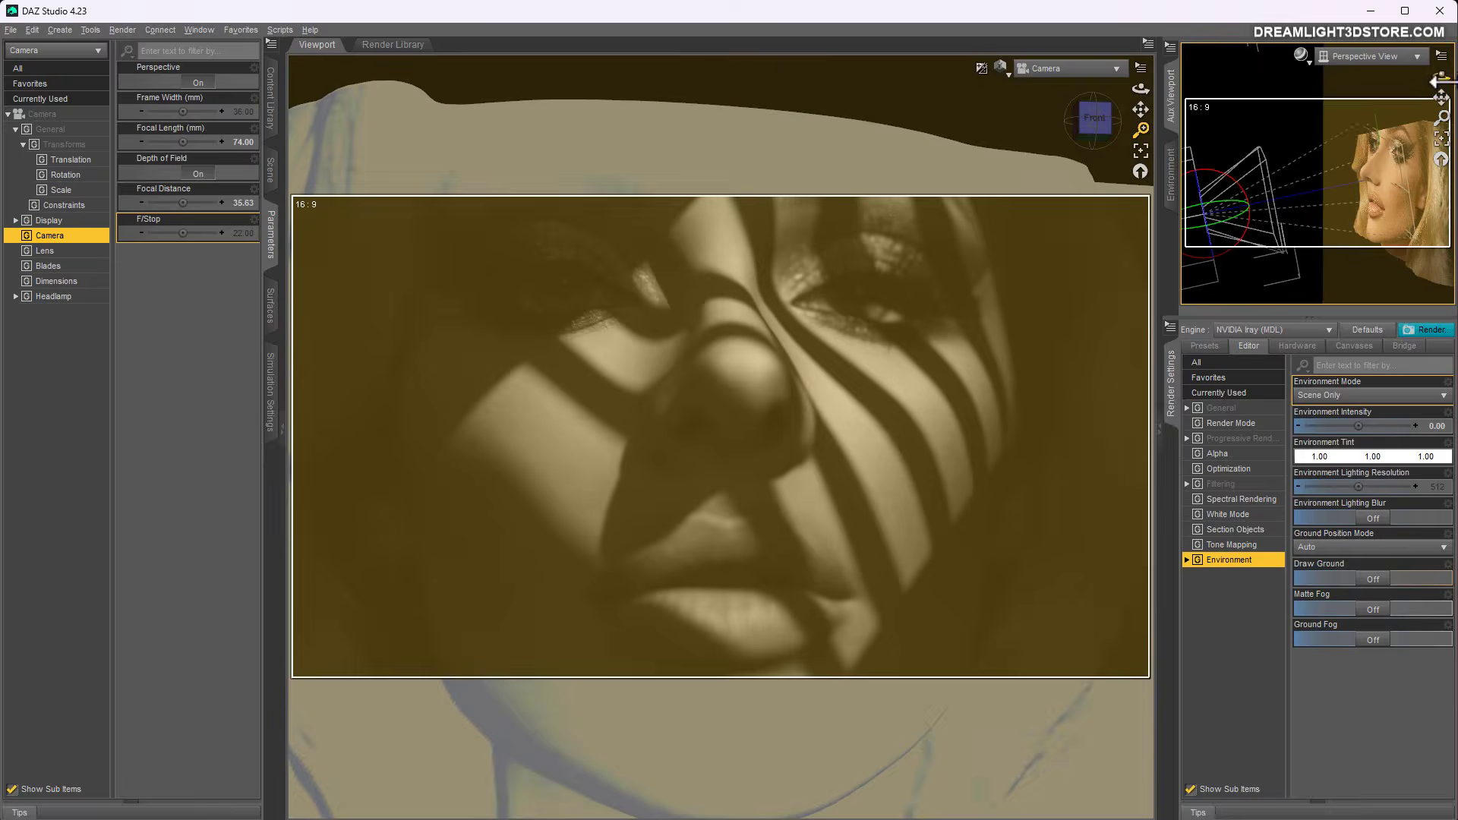
pyautogui.moveTo(1441, 77); pyautogui.dragTo(1424, 78)
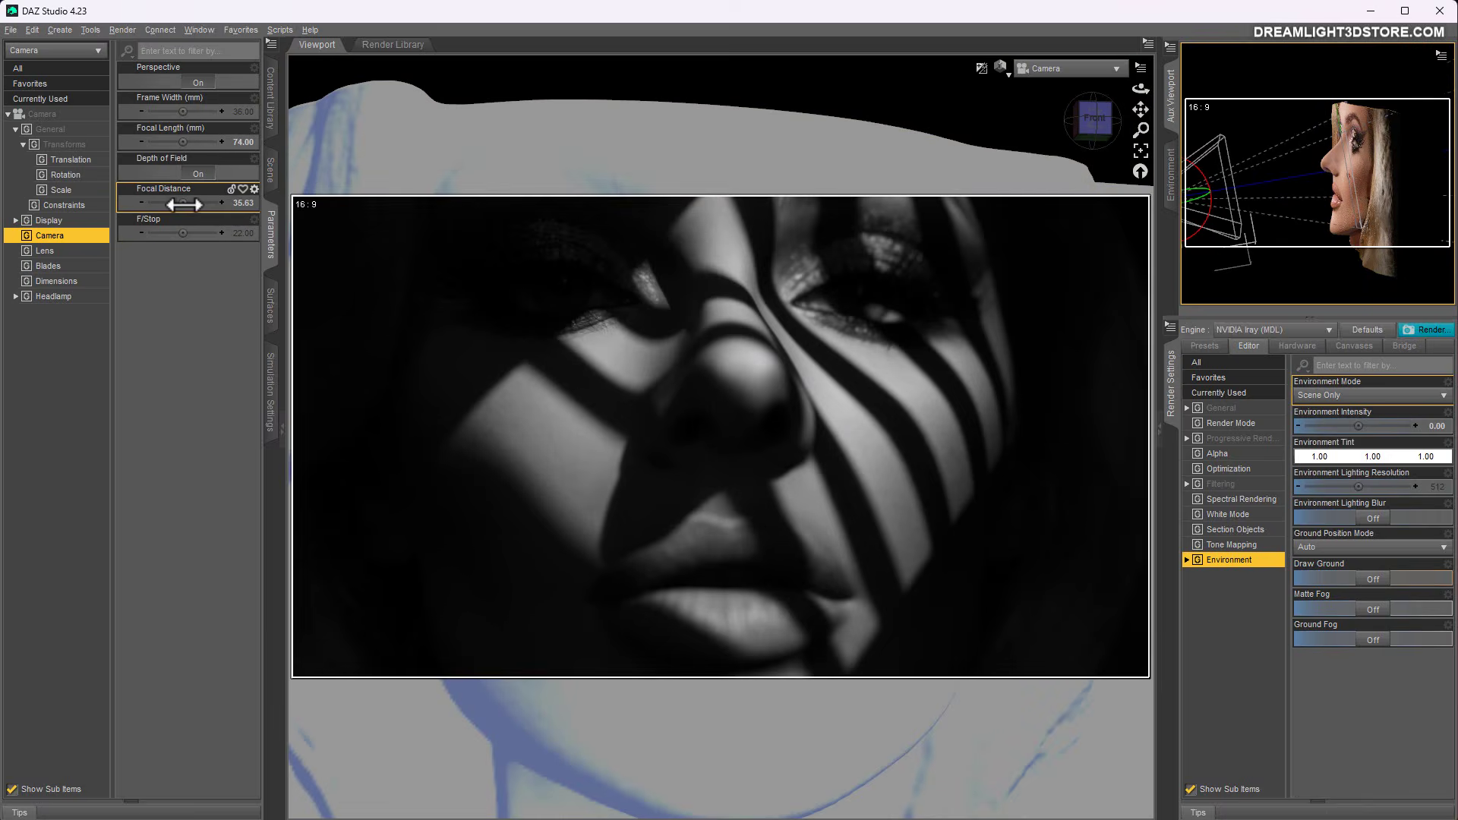
# Set the Camera's focal distance to 32.40 and widen its focal length to 69.60 mm
pyautogui.moveTo(183, 204); pyautogui.dragTo(170, 204)
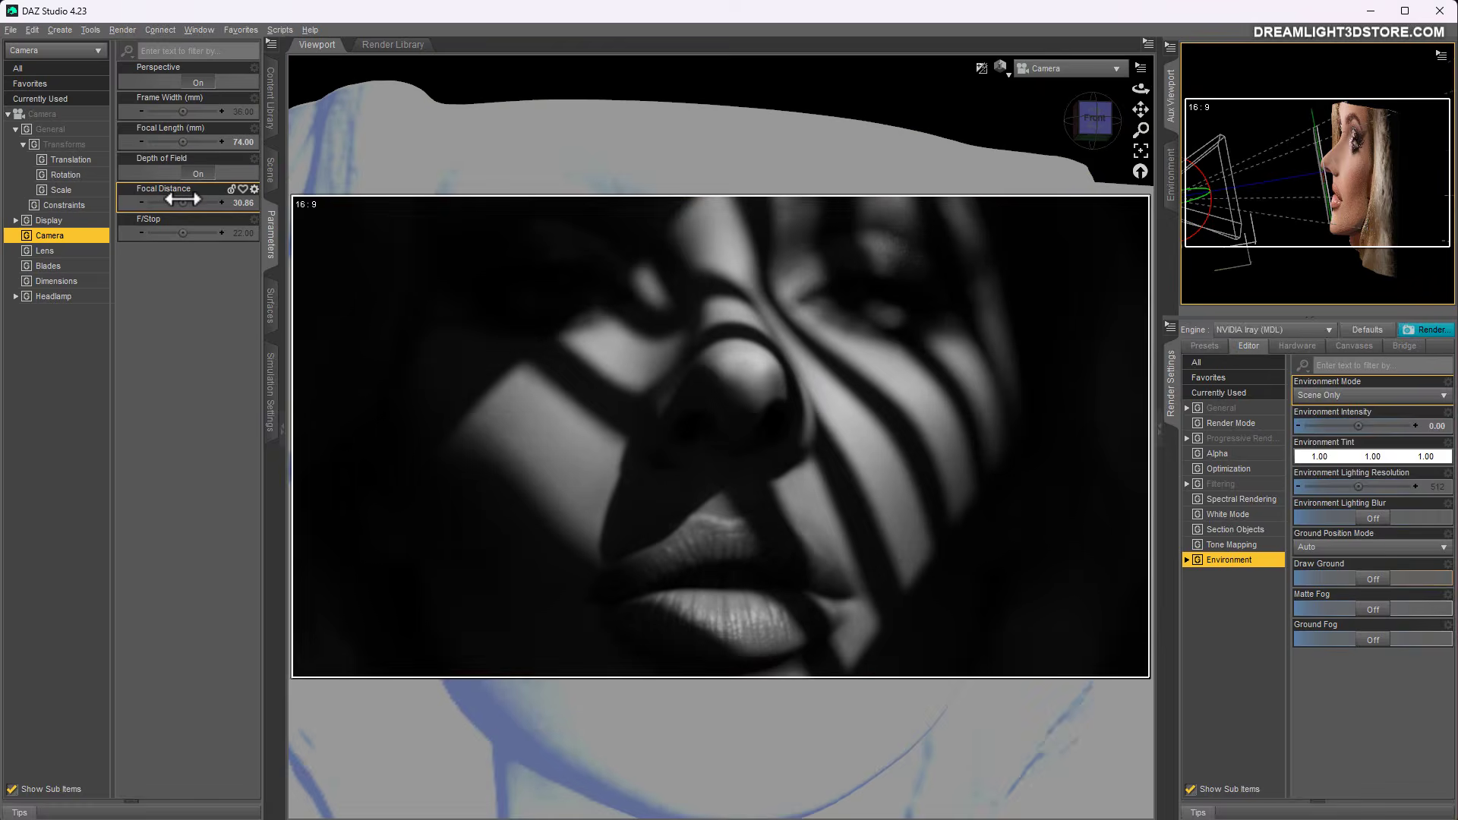
pyautogui.moveTo(183, 203); pyautogui.dragTo(183, 203)
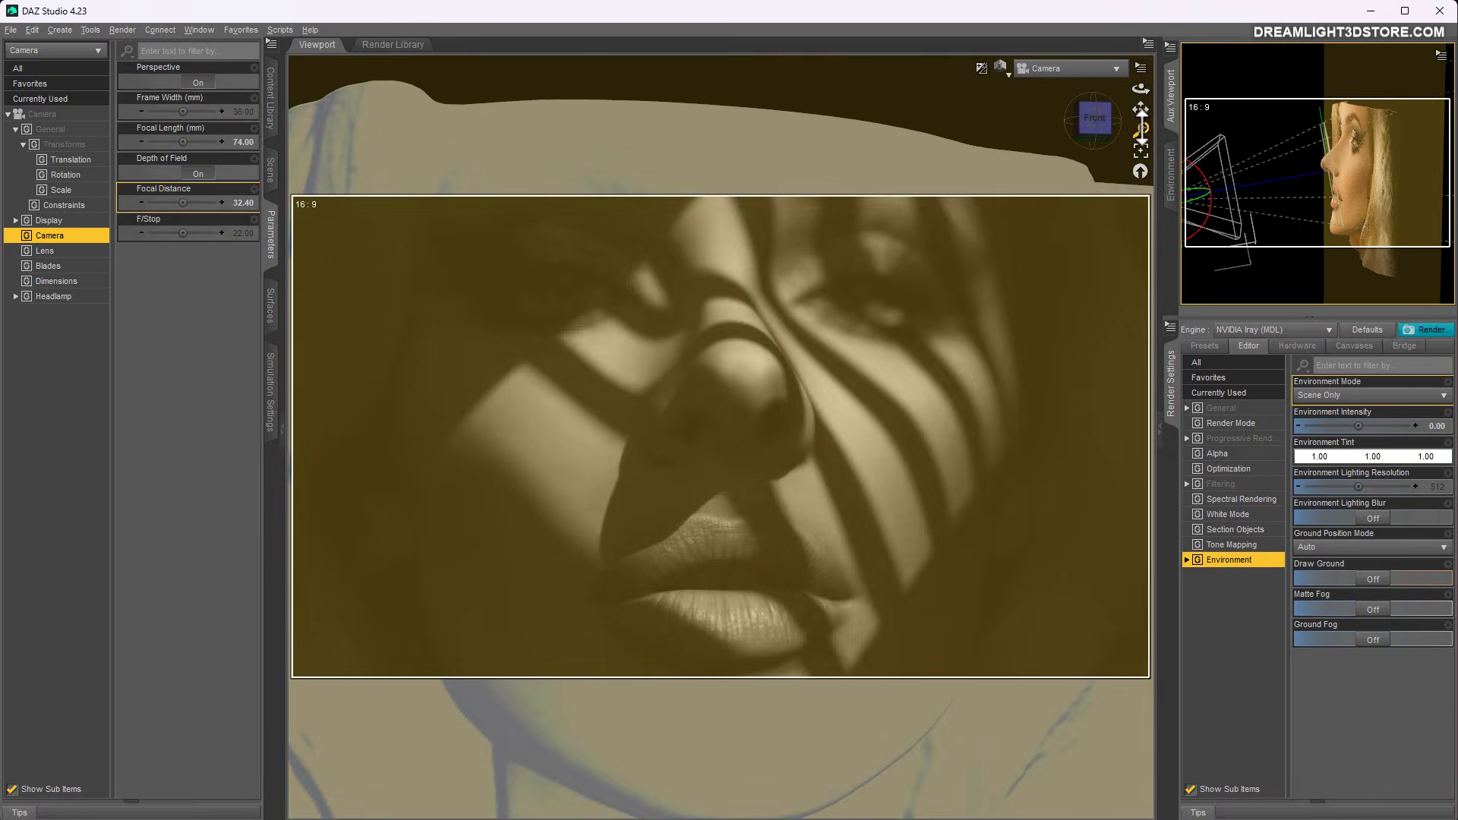
pyautogui.moveTo(1141, 126); pyautogui.dragTo(1141, 133, button='right')
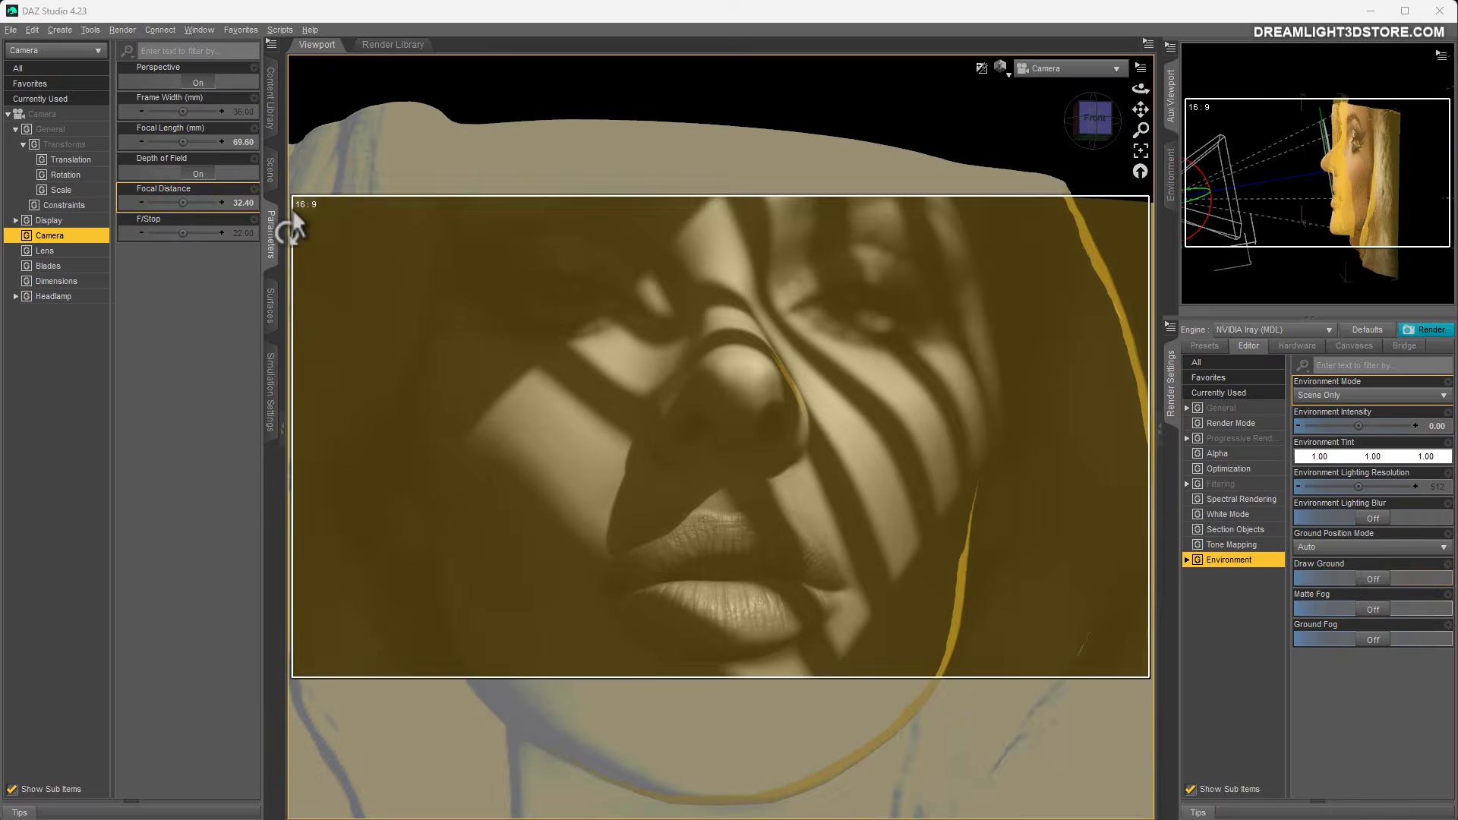
# Select the Key Light and display its light parameters, including the filter shadow softness
pyautogui.click(271, 179)
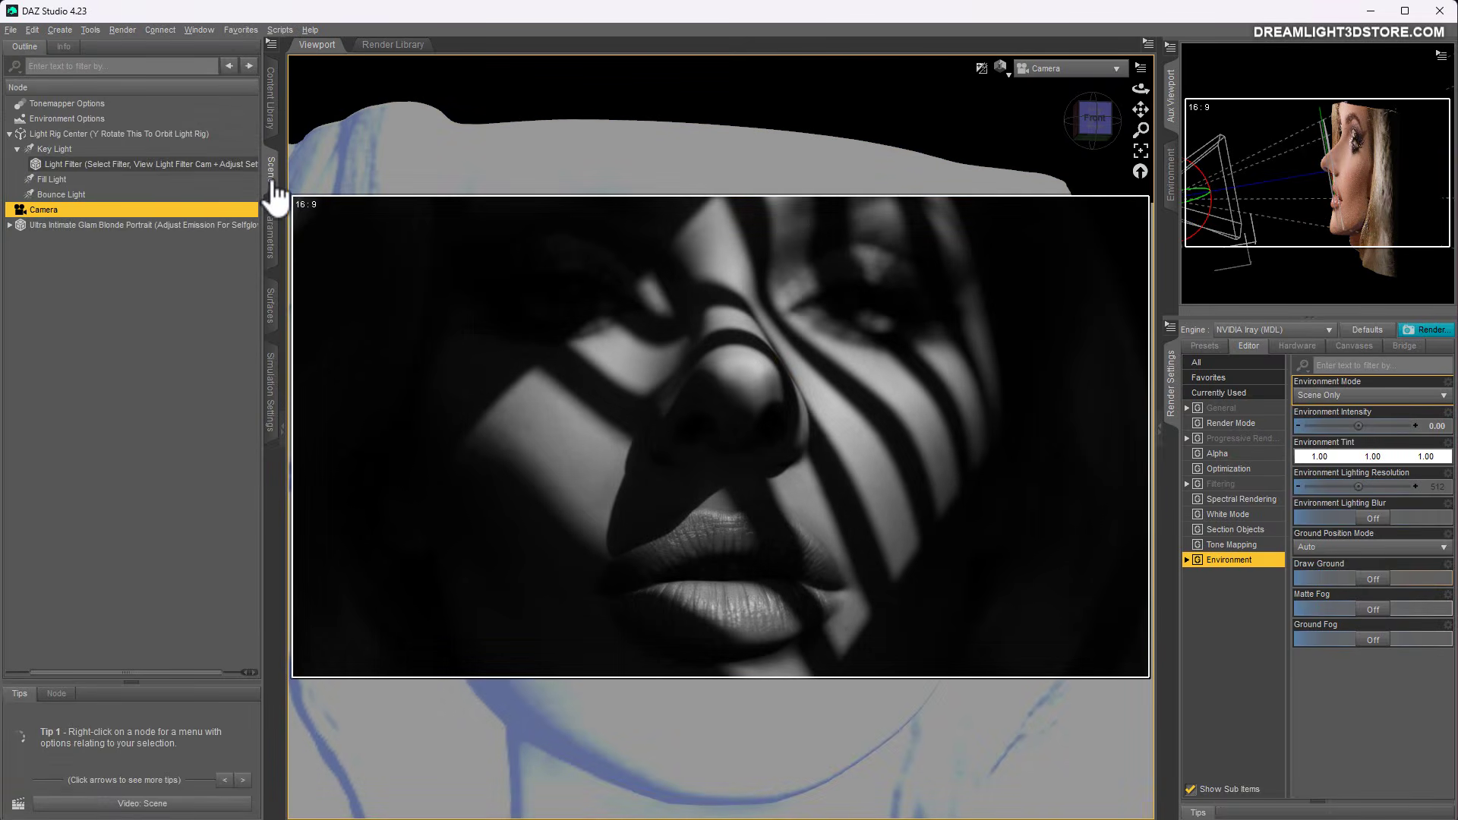
pyautogui.click(63, 147)
pyautogui.click(271, 235)
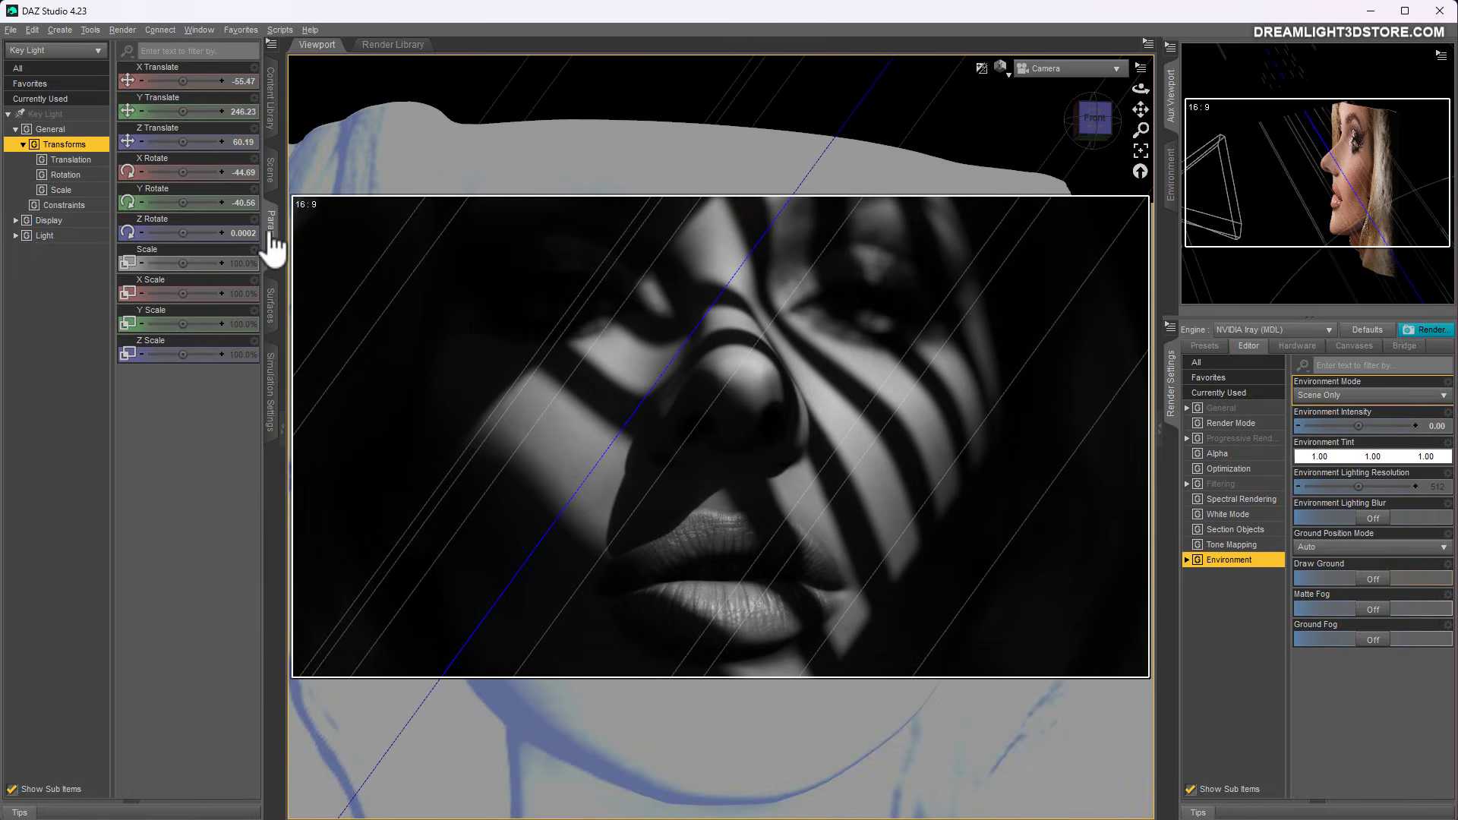
pyautogui.click(40, 236)
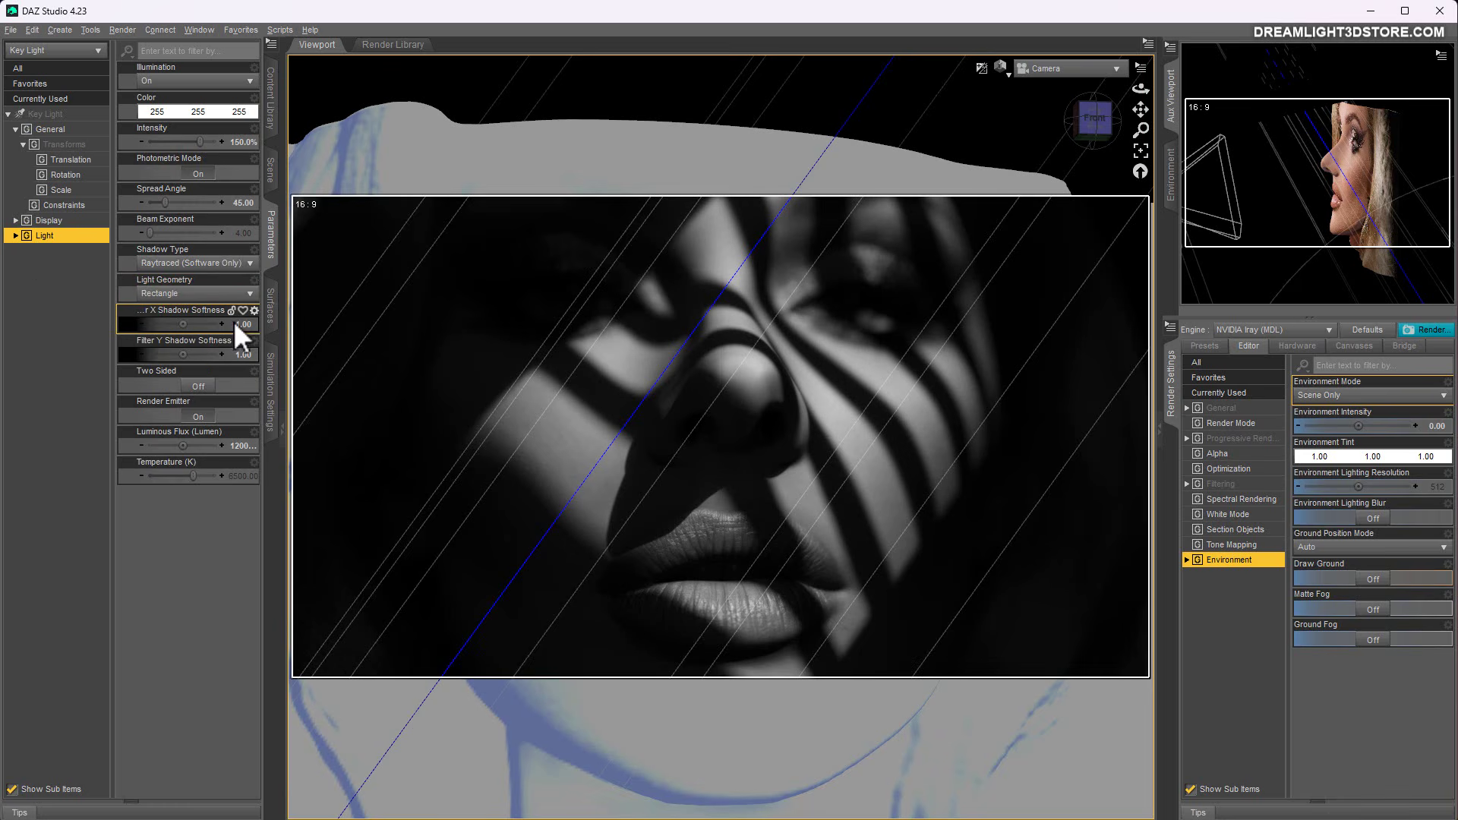